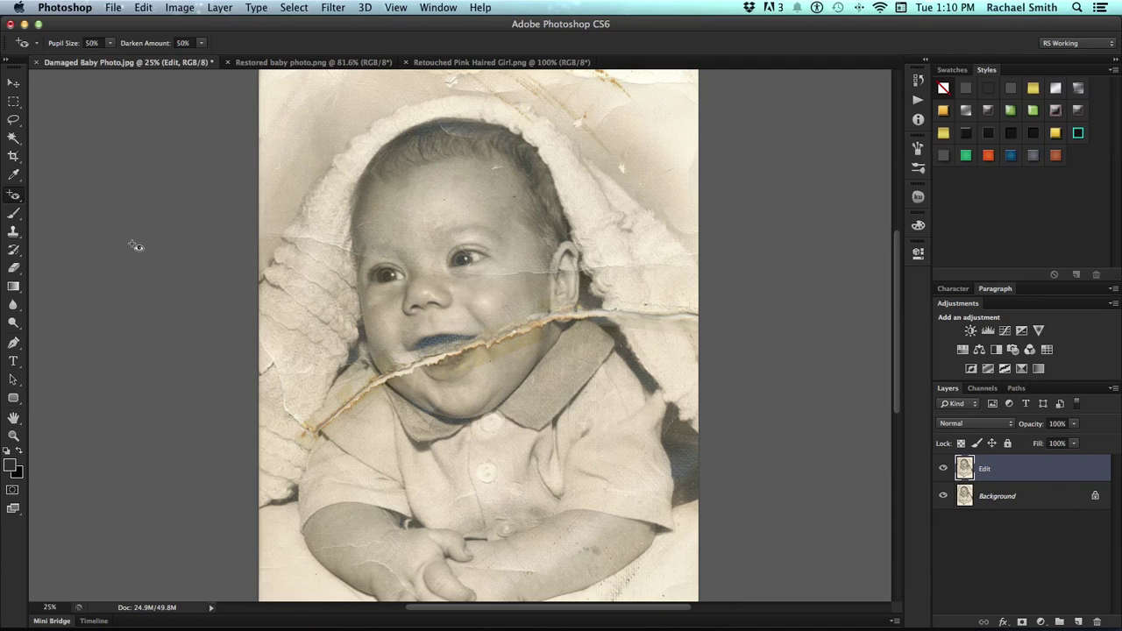
Choose the Patch Tool from the healing tools flyout in the toolbar
drag(377, 264, 355, 296)
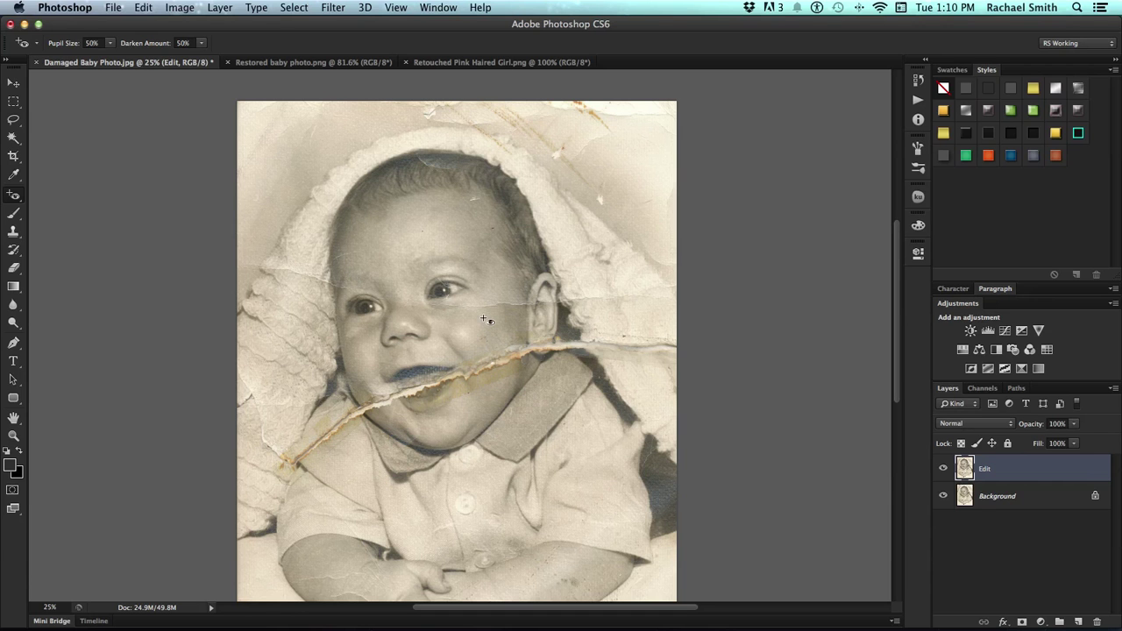
click(14, 196)
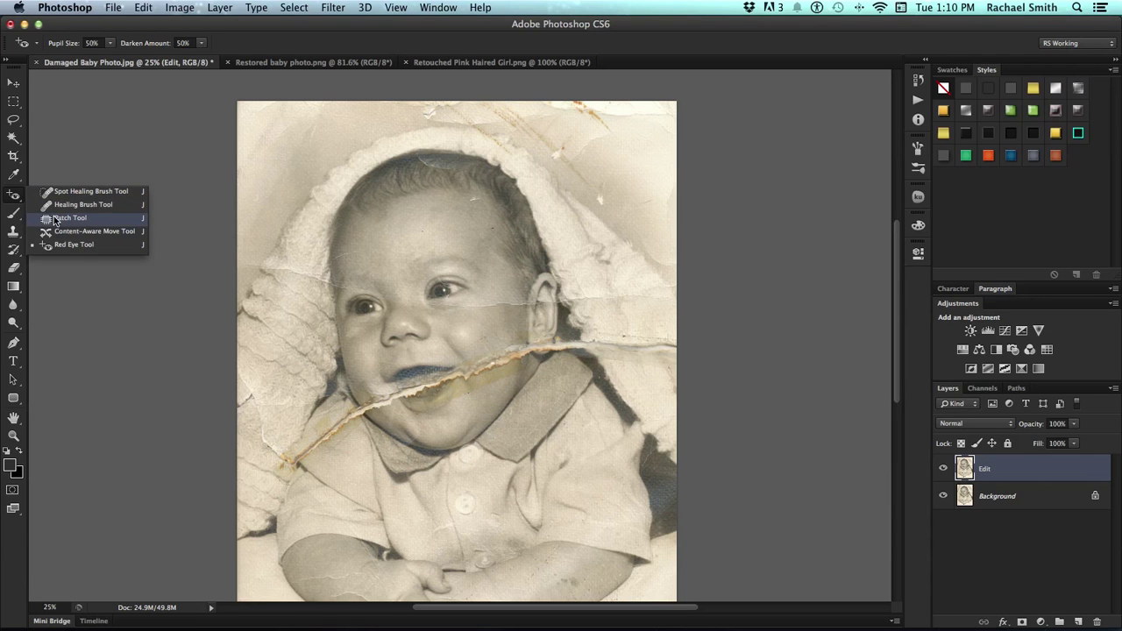
click(89, 219)
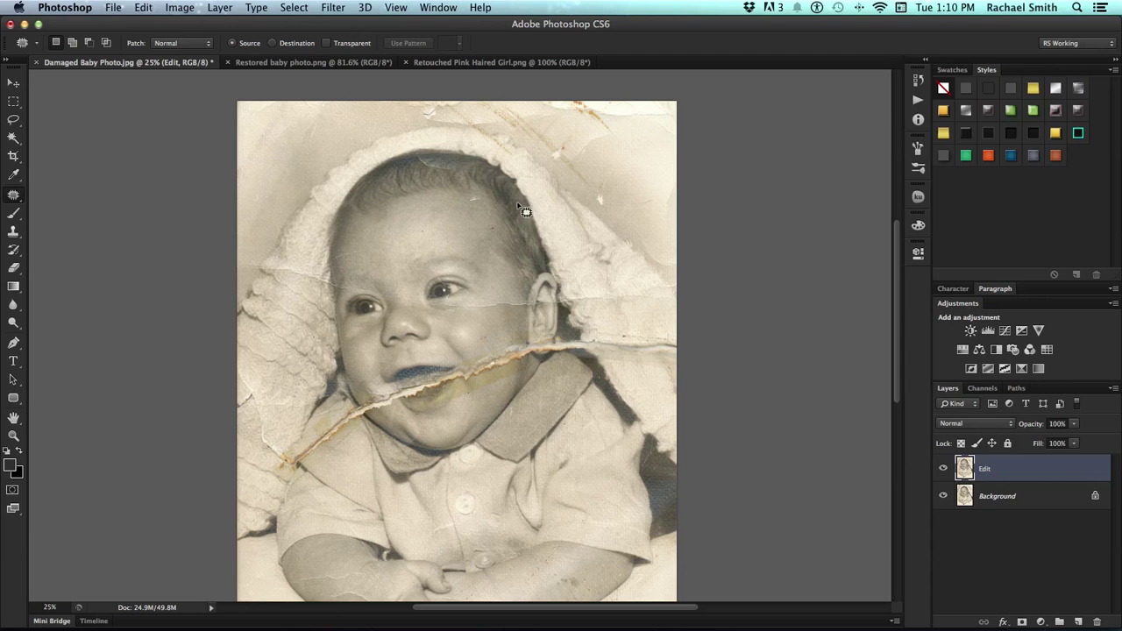
Patch the upper-right blemish from nearby clean background, deselect, and zoom to 50%
mouse_move(596, 164)
mouse_down()
mouse_move(573, 142)
mouse_move(553, 150)
mouse_move(563, 178)
mouse_move(609, 215)
mouse_move(614, 190)
mouse_move(595, 165)
mouse_up()
drag(601, 180, 633, 177)
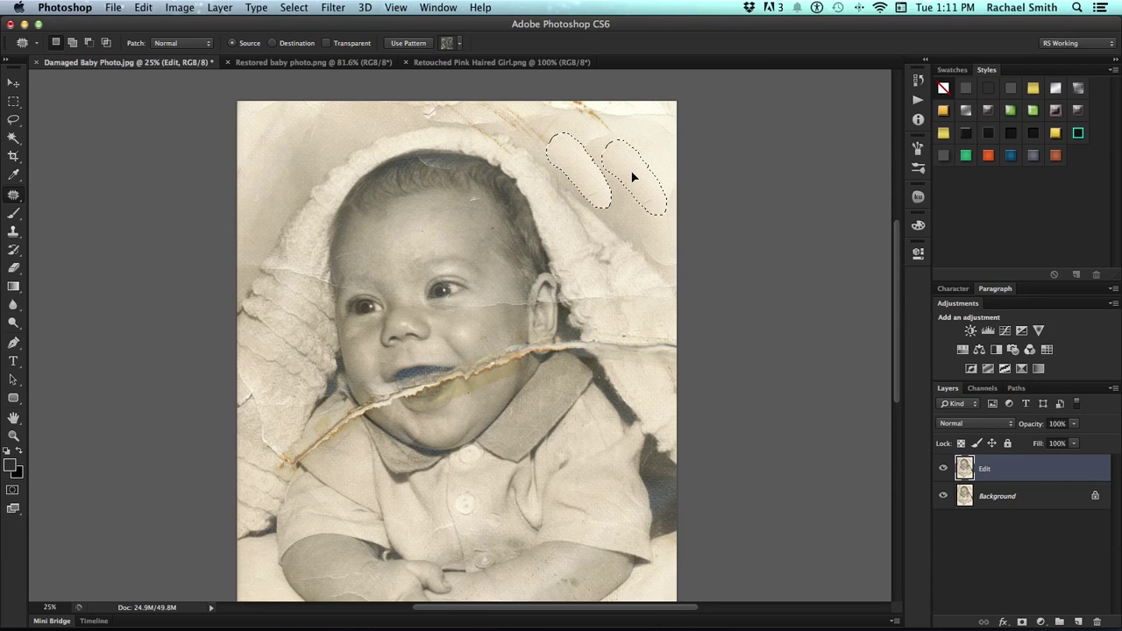
drag(633, 177, 634, 187)
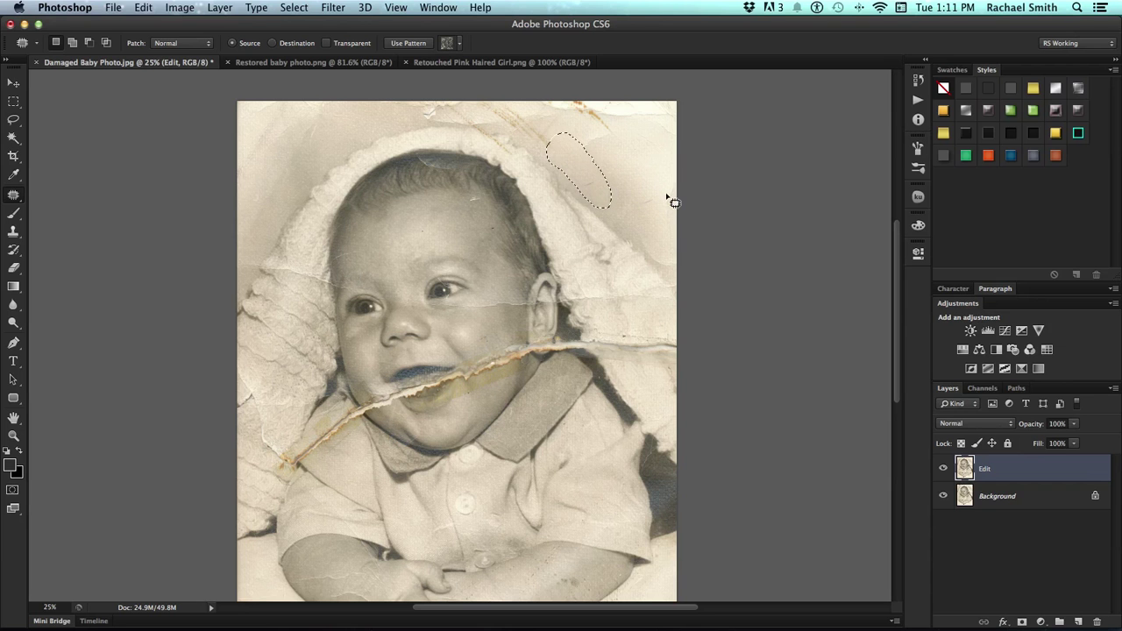
key(super+d)
key(z)
click(613, 197)
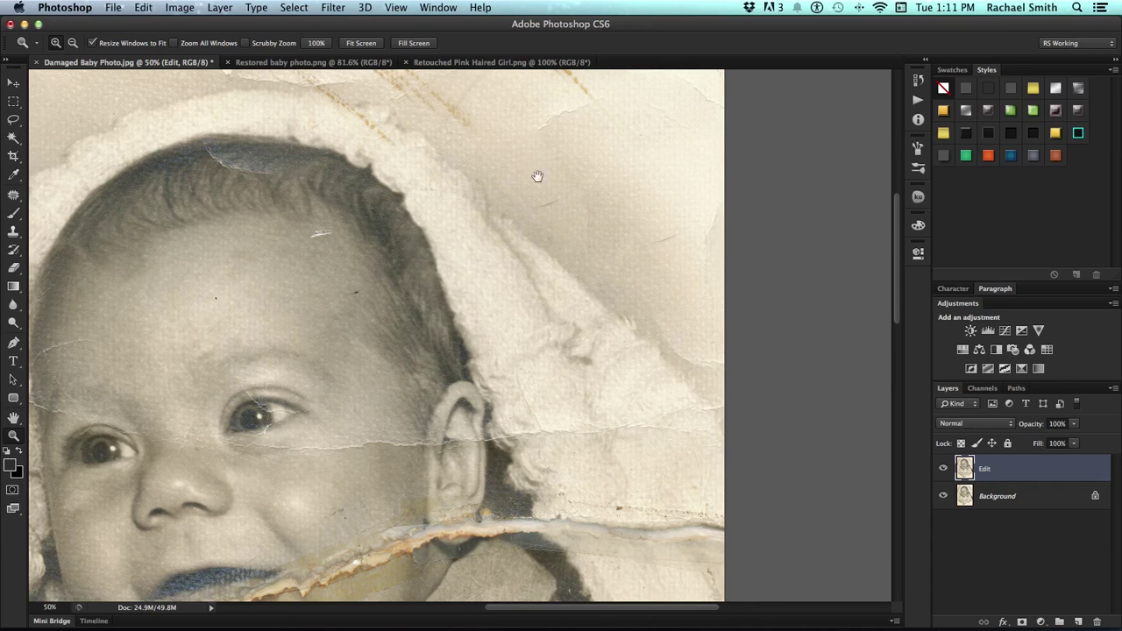
Patch the small scratch and the streak right of the hood using clean background
drag(538, 176, 526, 208)
drag(546, 252, 546, 329)
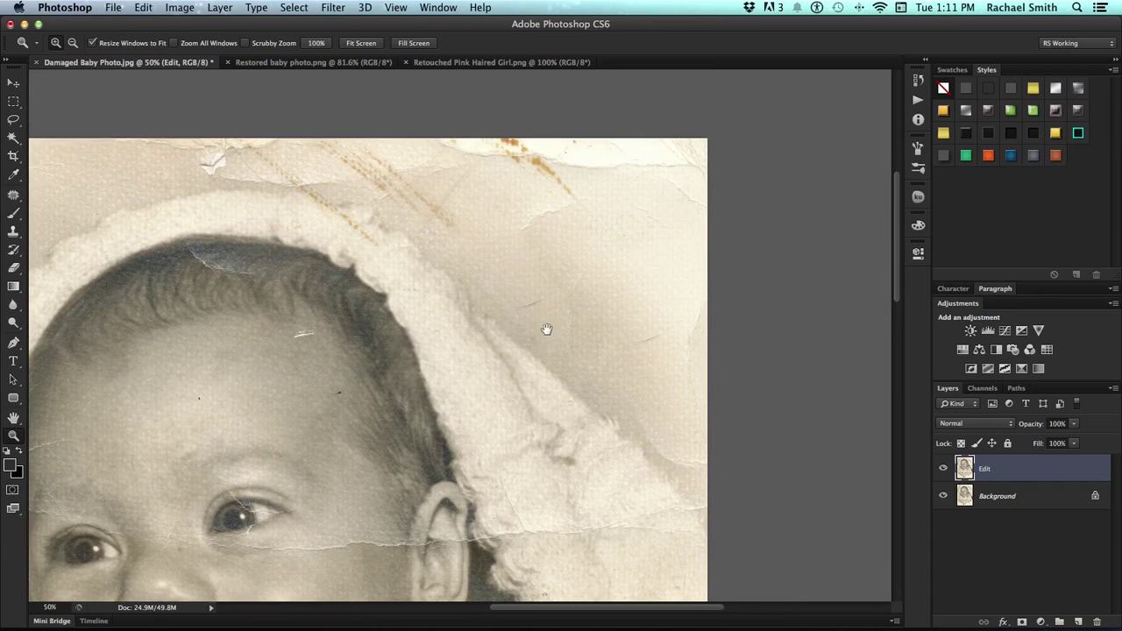
key(j)
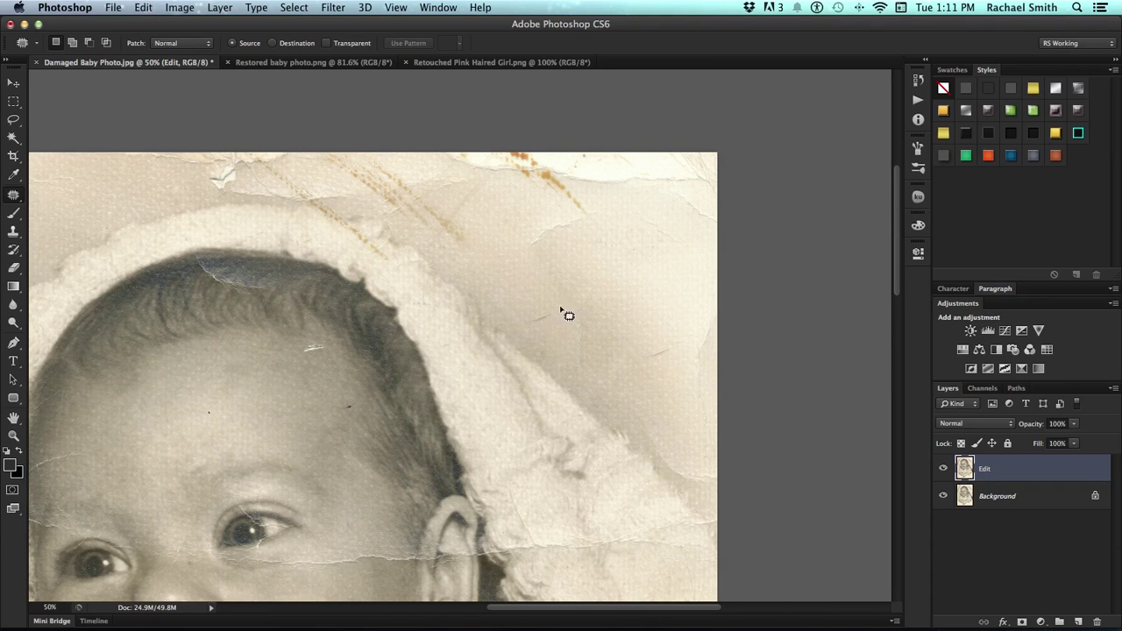
mouse_move(561, 310)
mouse_down()
mouse_move(520, 321)
mouse_move(539, 333)
mouse_move(581, 284)
mouse_up()
mouse_move(639, 348)
mouse_down()
mouse_move(661, 346)
mouse_move(681, 360)
mouse_move(635, 348)
mouse_move(639, 298)
mouse_up()
mouse_move(602, 208)
mouse_down()
mouse_move(552, 214)
mouse_move(525, 253)
mouse_move(599, 235)
mouse_move(640, 274)
mouse_move(664, 260)
mouse_move(572, 327)
mouse_move(602, 277)
mouse_move(668, 320)
mouse_up()
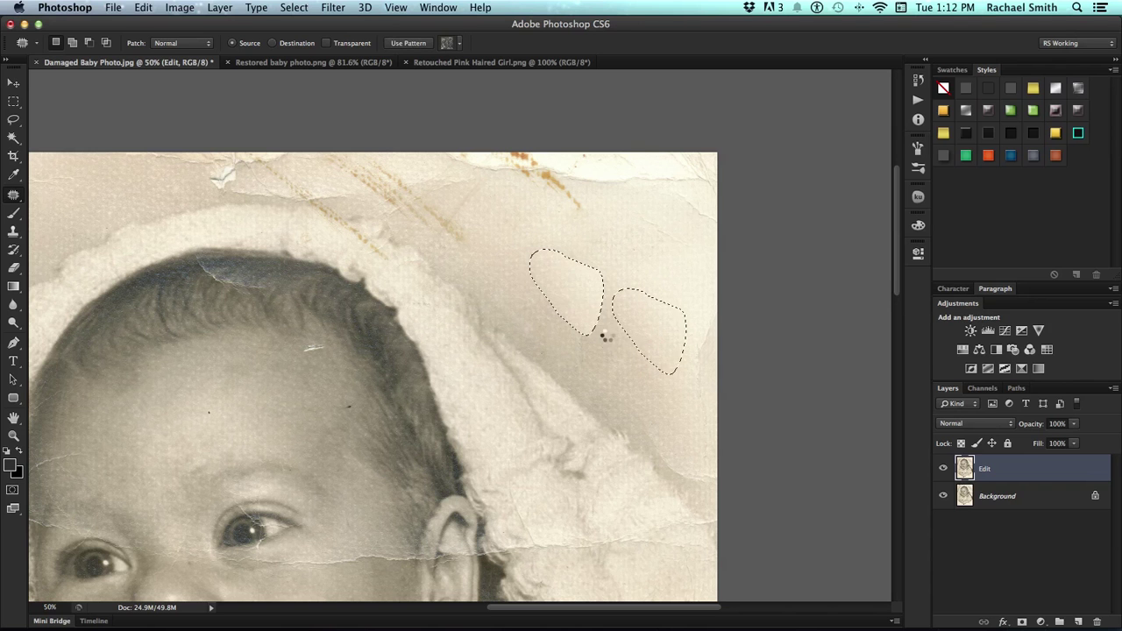
click(605, 333)
Patch one more blemish right of the hood from clean background, then deselect
mouse_move(578, 316)
mouse_down()
mouse_move(571, 371)
mouse_move(575, 320)
mouse_up()
mouse_move(596, 346)
mouse_down()
mouse_move(626, 353)
mouse_move(628, 368)
mouse_up()
click(642, 389)
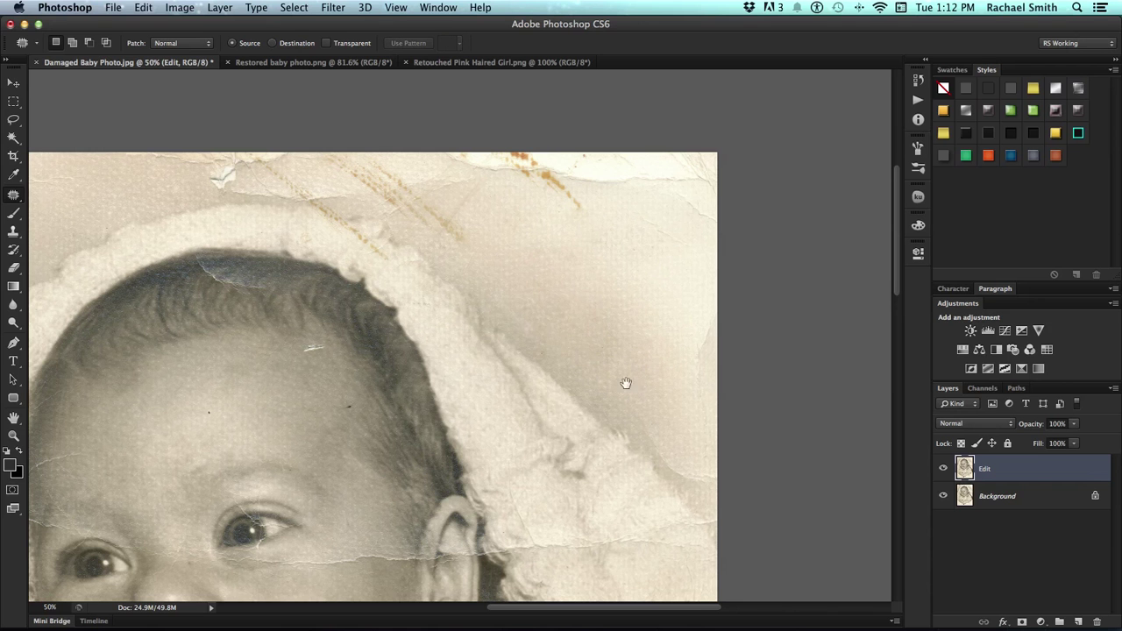
Patch the blemish near the top edge and the mark along the right edge
scroll(746, 325, left, 5)
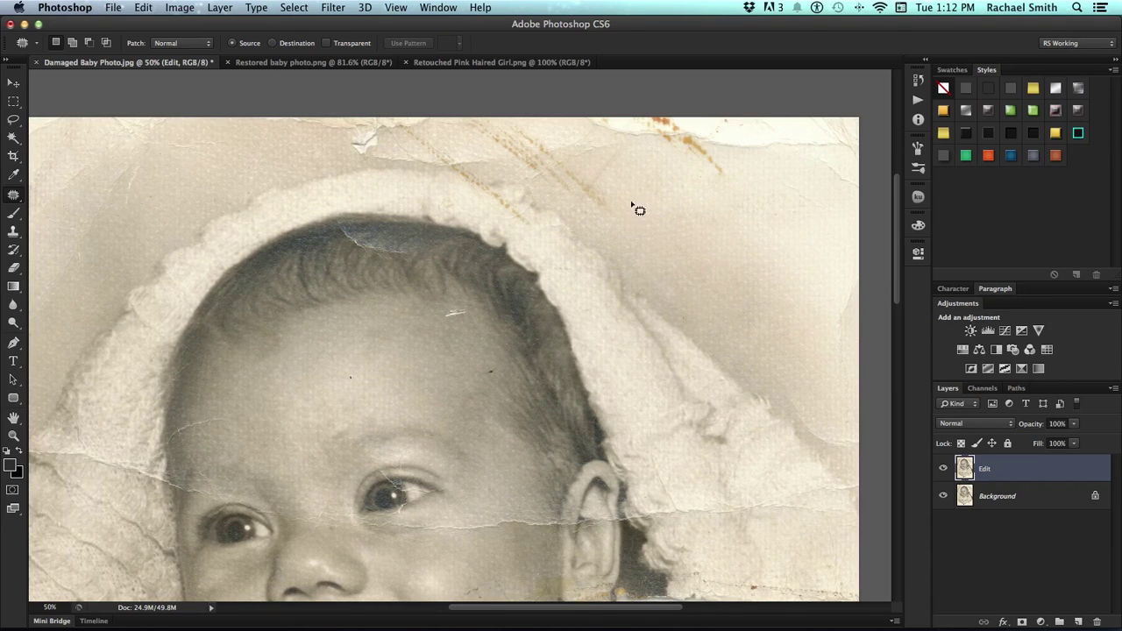
drag(677, 275, 688, 290)
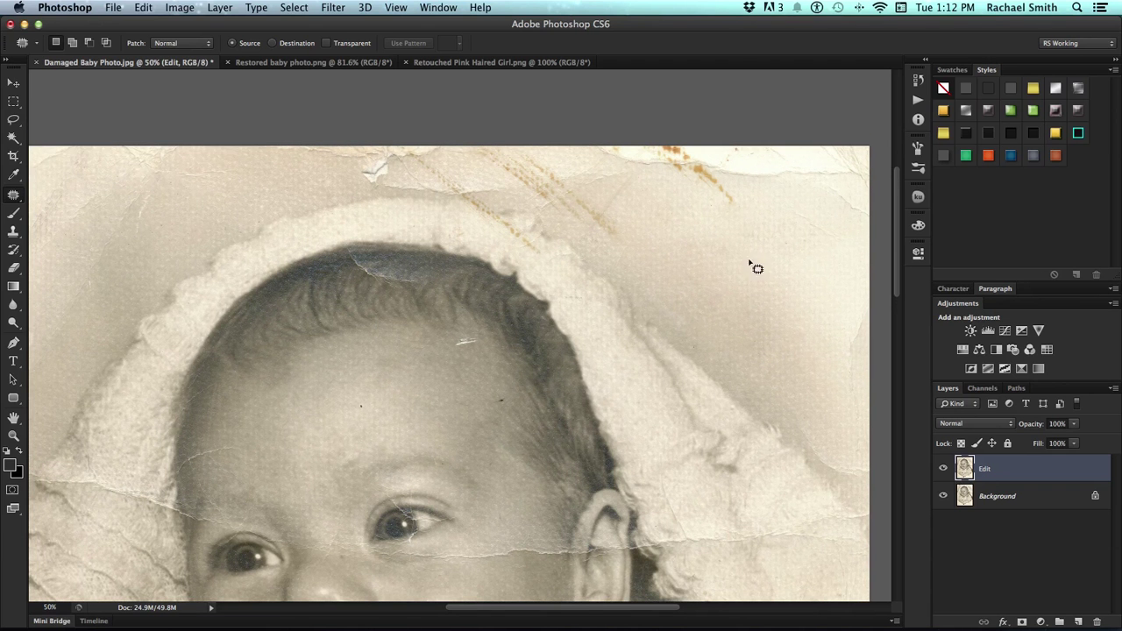
mouse_move(836, 226)
mouse_down()
mouse_move(799, 211)
mouse_move(826, 233)
mouse_up()
mouse_move(841, 300)
mouse_down()
mouse_move(841, 390)
mouse_move(861, 393)
mouse_move(852, 328)
mouse_up()
click(754, 330)
Patch the stain near the top of the photo and the area left of it
mouse_move(633, 219)
mouse_down()
mouse_move(525, 162)
mouse_move(509, 178)
mouse_move(517, 197)
mouse_move(573, 234)
mouse_move(616, 248)
mouse_move(634, 228)
mouse_move(714, 267)
mouse_move(737, 295)
mouse_up()
key(super+d)
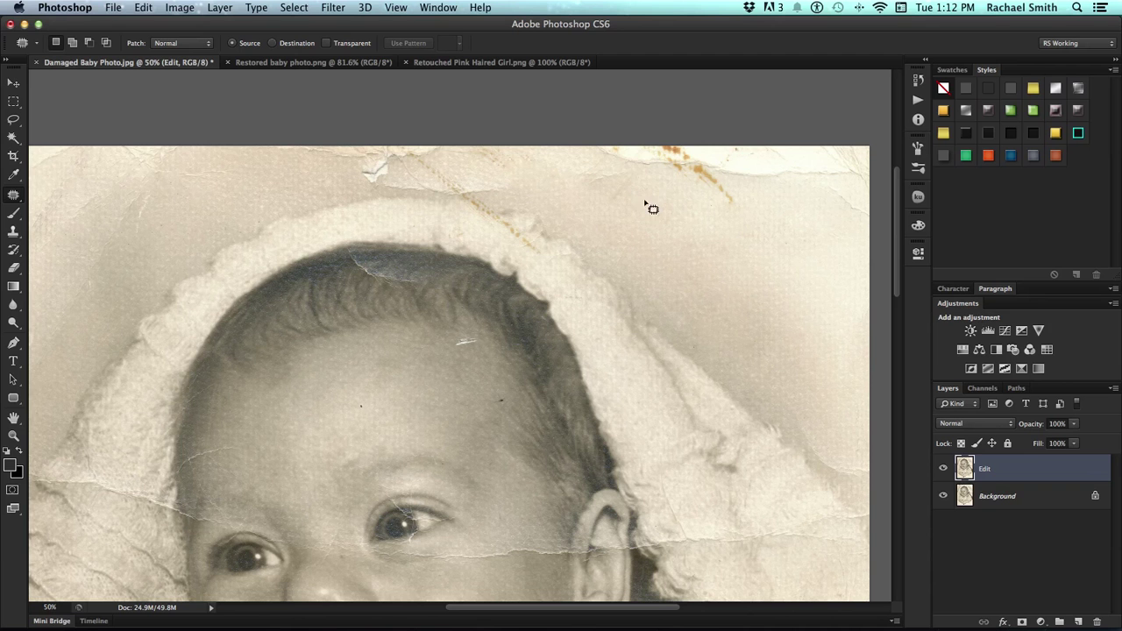
mouse_move(655, 166)
mouse_down()
mouse_move(551, 174)
mouse_move(589, 202)
mouse_move(638, 207)
mouse_move(656, 183)
mouse_move(622, 185)
mouse_move(669, 205)
mouse_move(733, 265)
mouse_up()
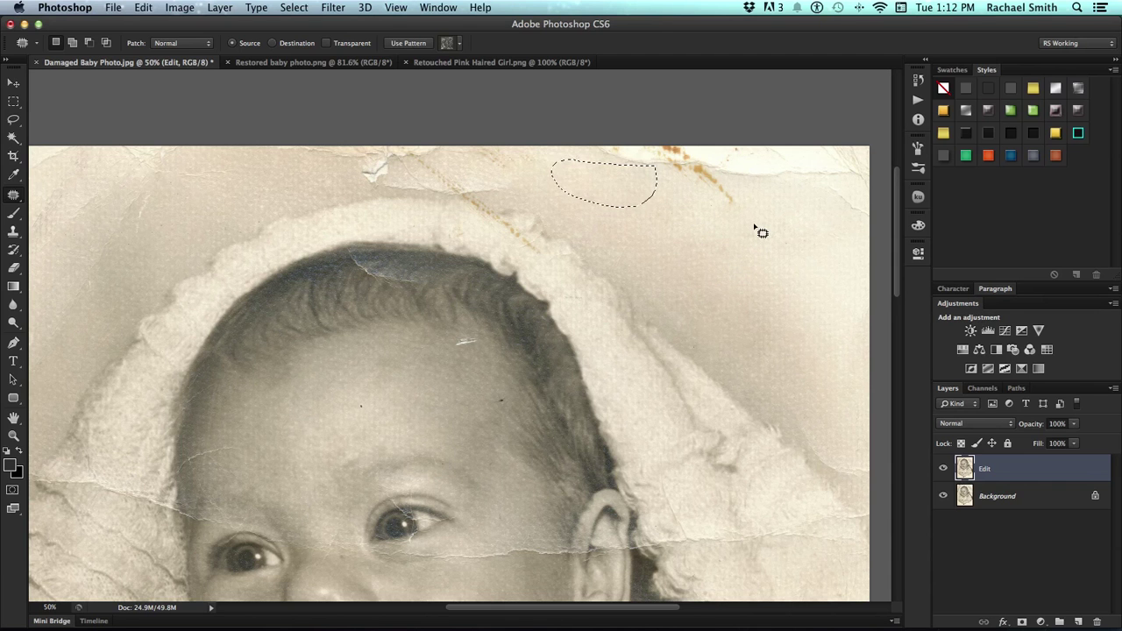
key(super+d)
scroll(631, 237, down, 5)
scroll(568, 431, up, 2)
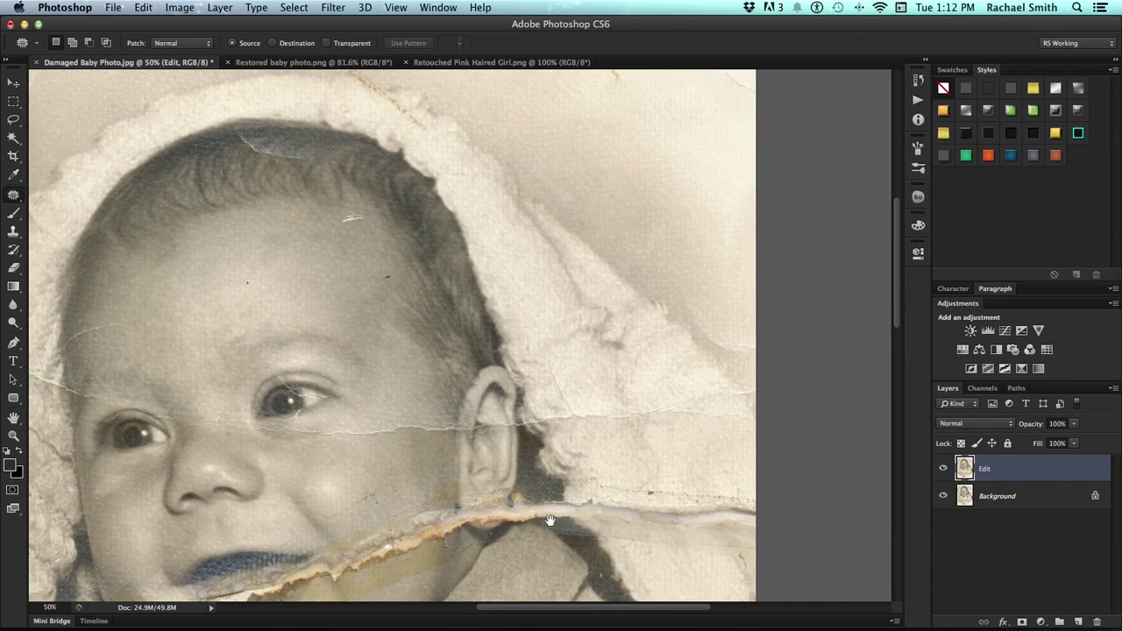
drag(545, 304, 621, 193)
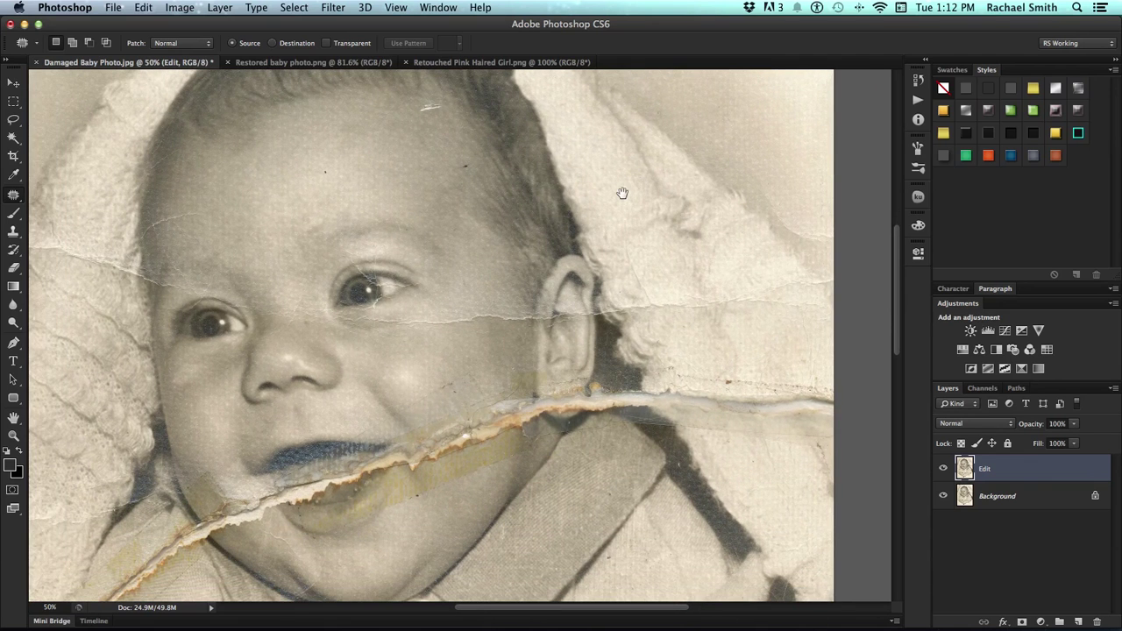
Zoom to 100% on the eye and patch the crack at its corner
key(z)
click(375, 290)
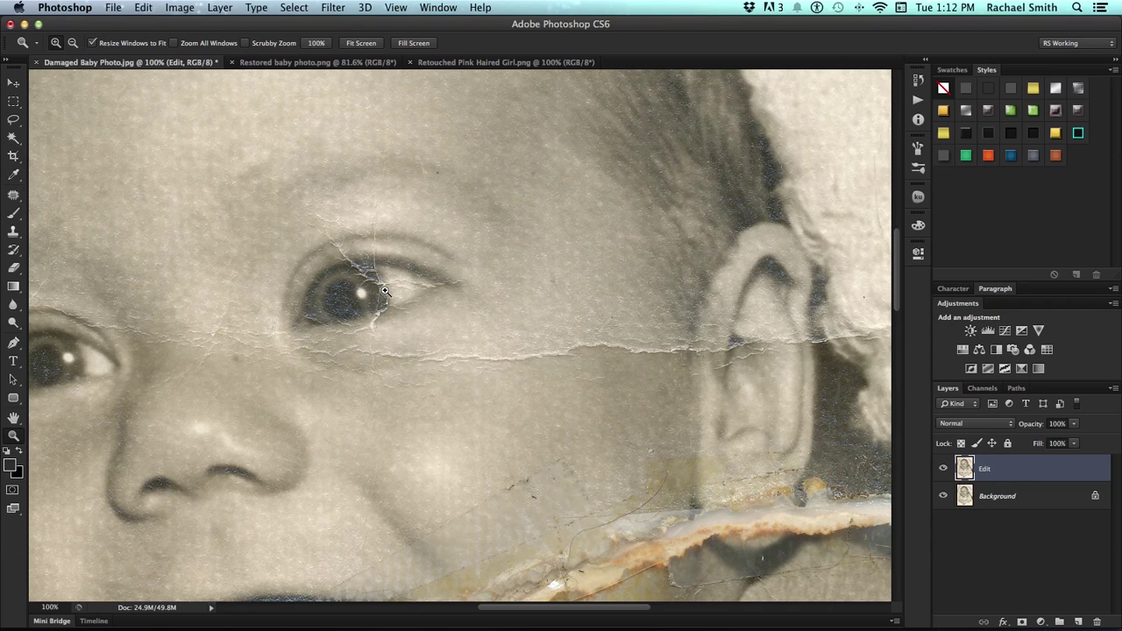
key(j)
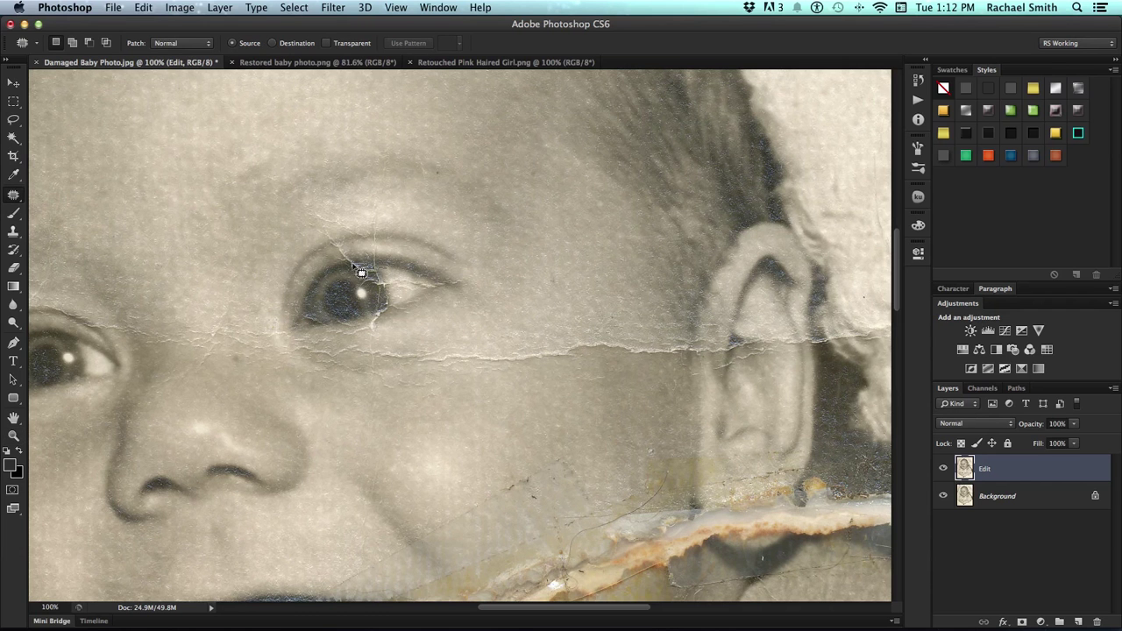
mouse_move(360, 272)
mouse_down()
mouse_move(405, 297)
mouse_move(399, 273)
mouse_move(390, 276)
mouse_move(436, 328)
mouse_move(464, 442)
mouse_move(448, 474)
mouse_up()
key(super+d)
Dismiss the no-pixels-selected warning and undo to restore the eye patch selection
drag(380, 275, 394, 304)
click(664, 235)
key(super+z)
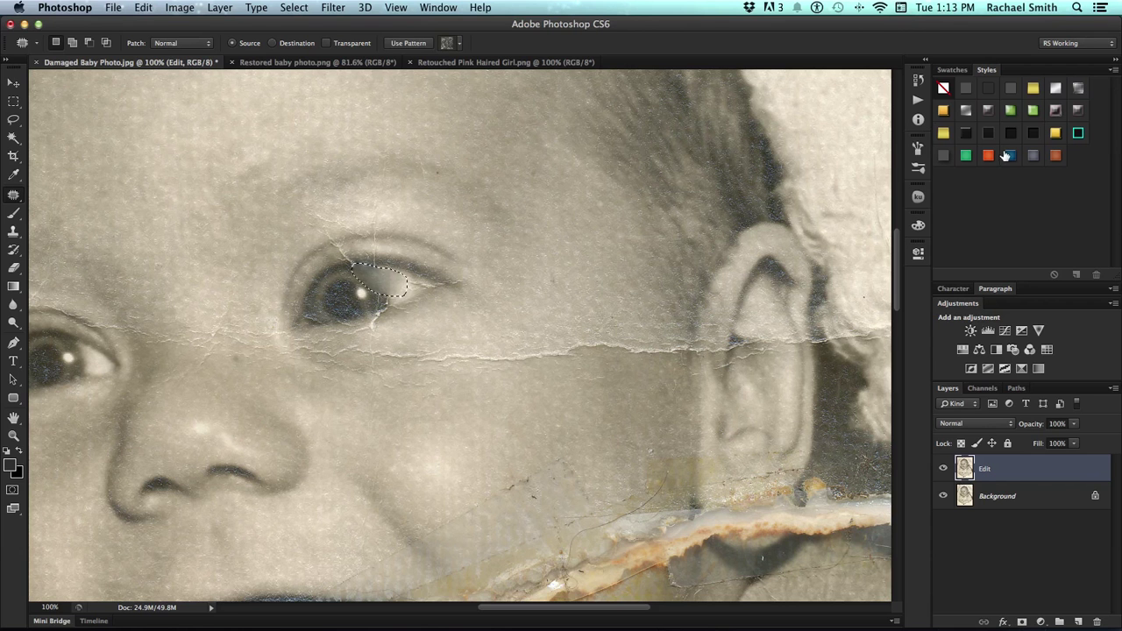
Step back through the eye-corner patch states in History, then deselect
click(918, 80)
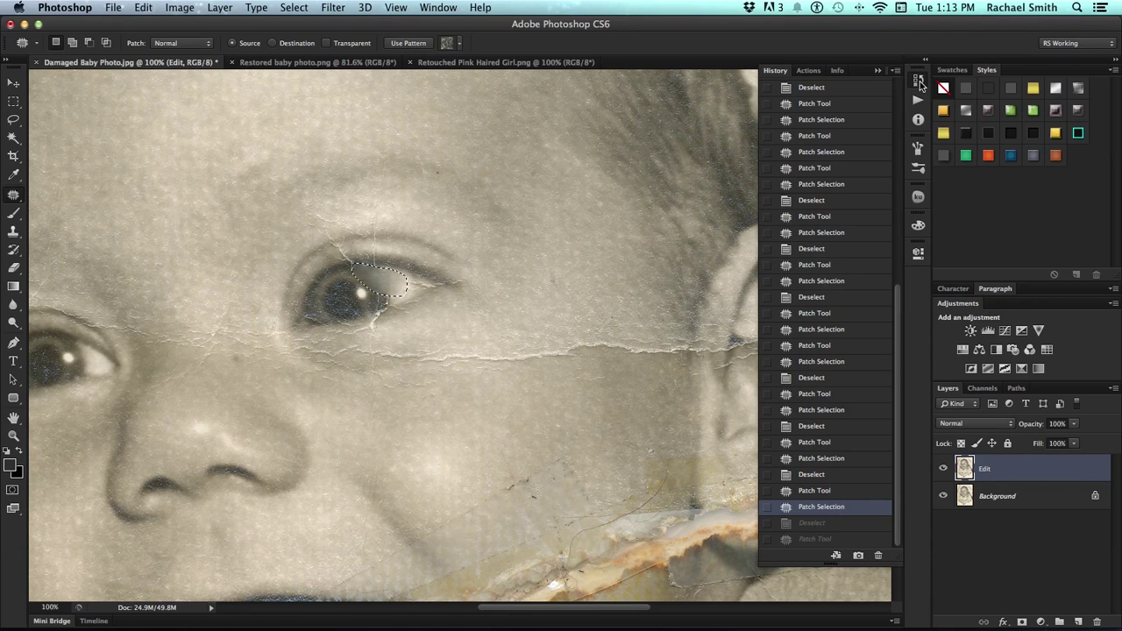
click(835, 487)
click(836, 475)
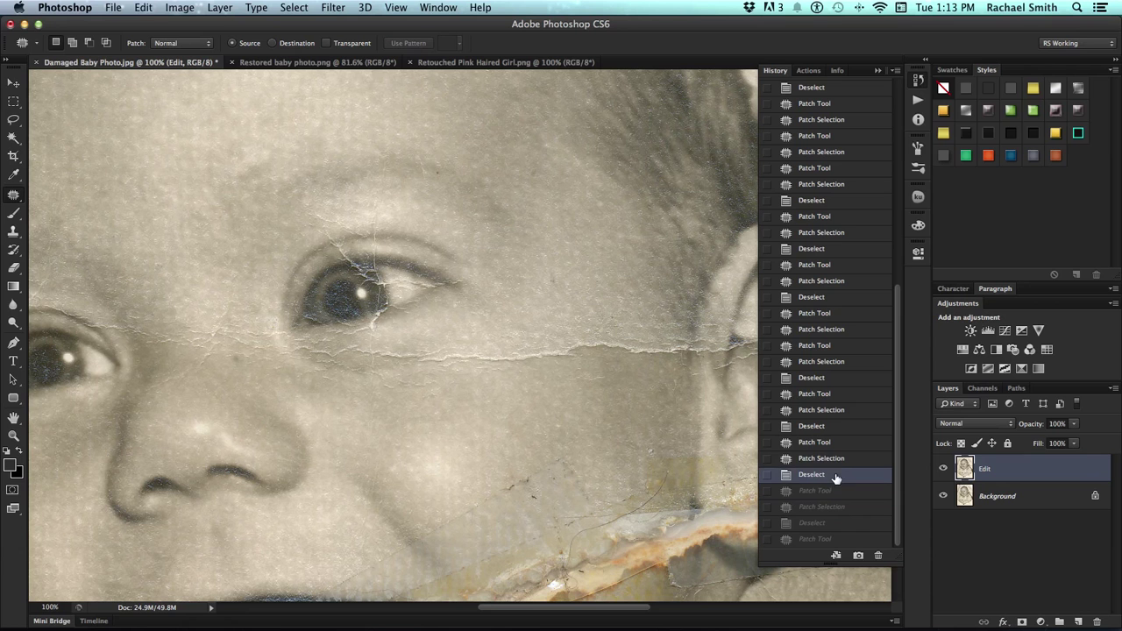
click(832, 459)
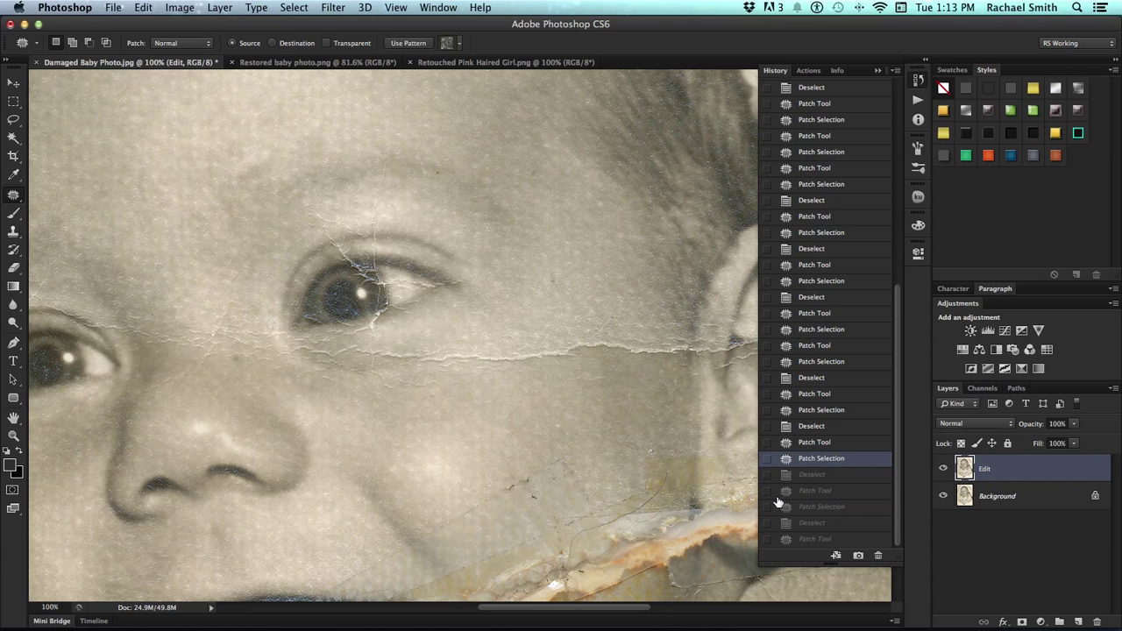
key(super+z)
click(814, 523)
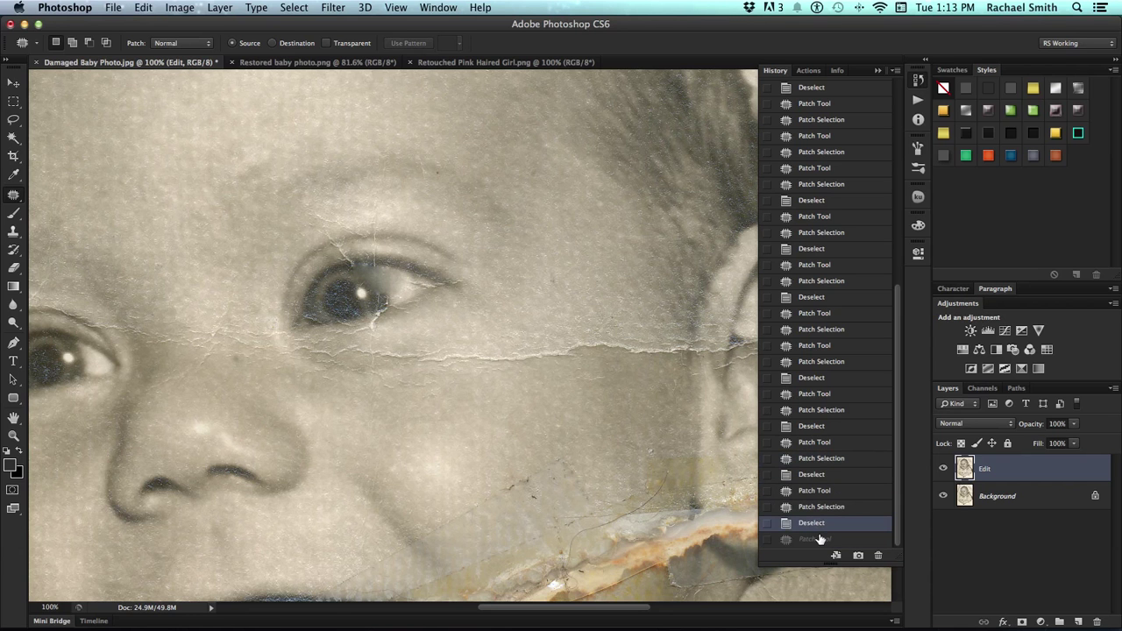
click(821, 539)
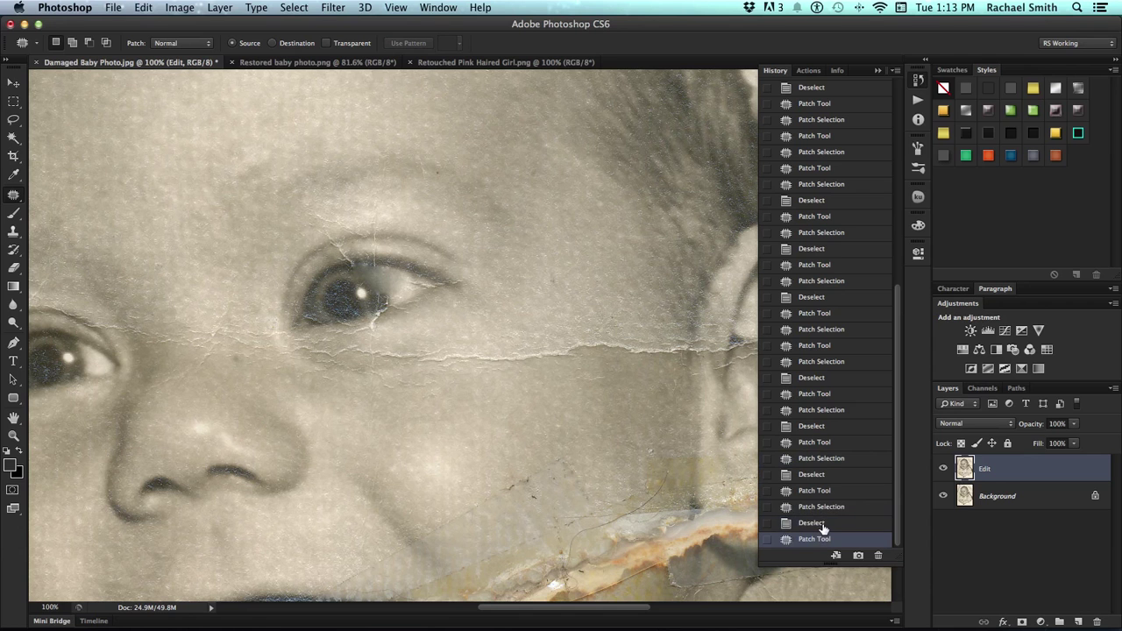
click(822, 540)
key(ctrl+alt+z)
key(ctrl+alt+z)
key(ctrl+alt+z)
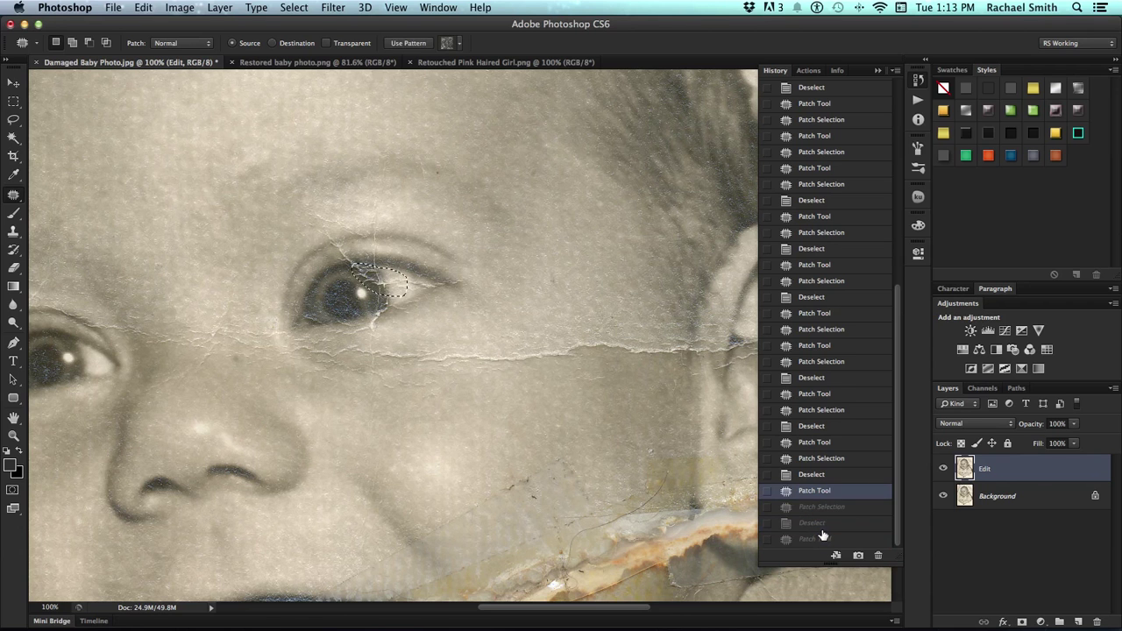
key(ctrl+d)
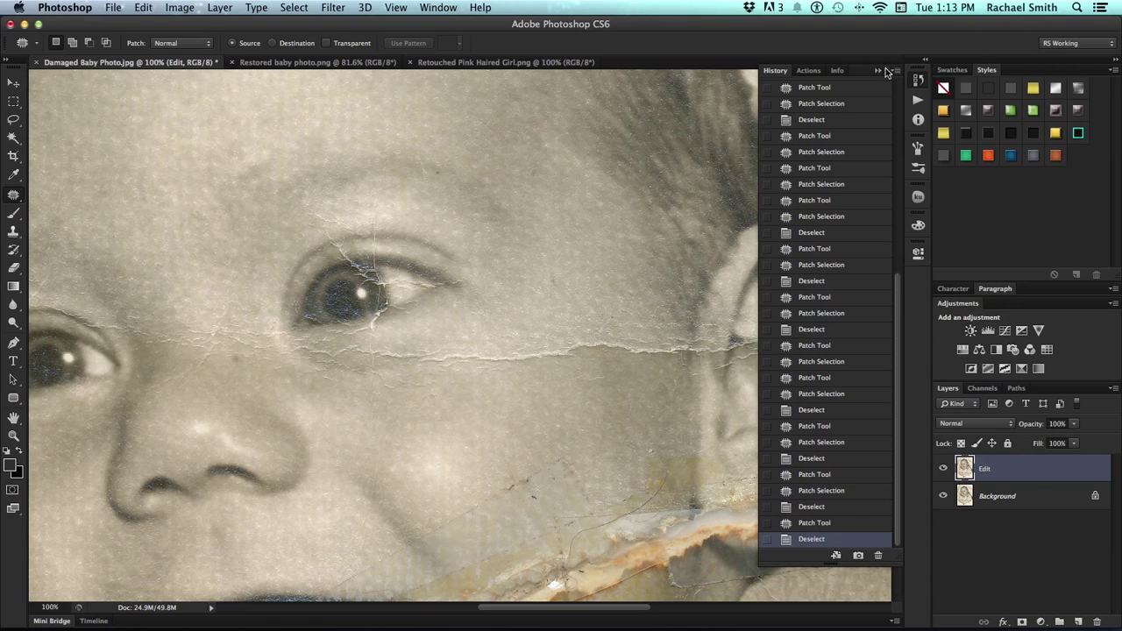
Zoom to 50% on the face and patch the cheek crease near the ear
click(879, 70)
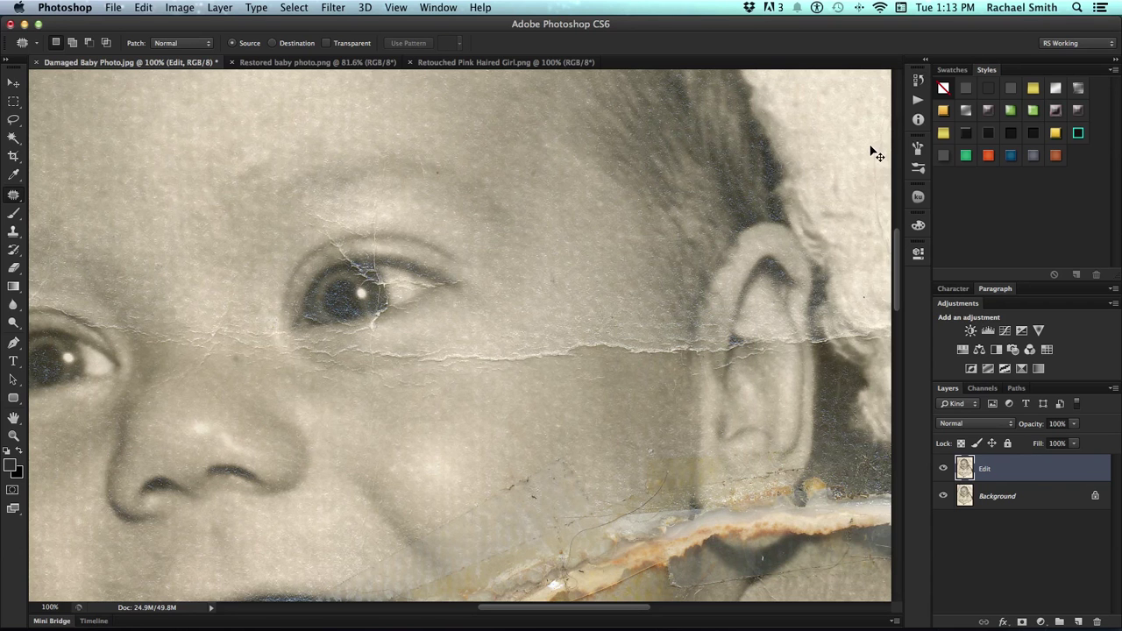
key(super+0)
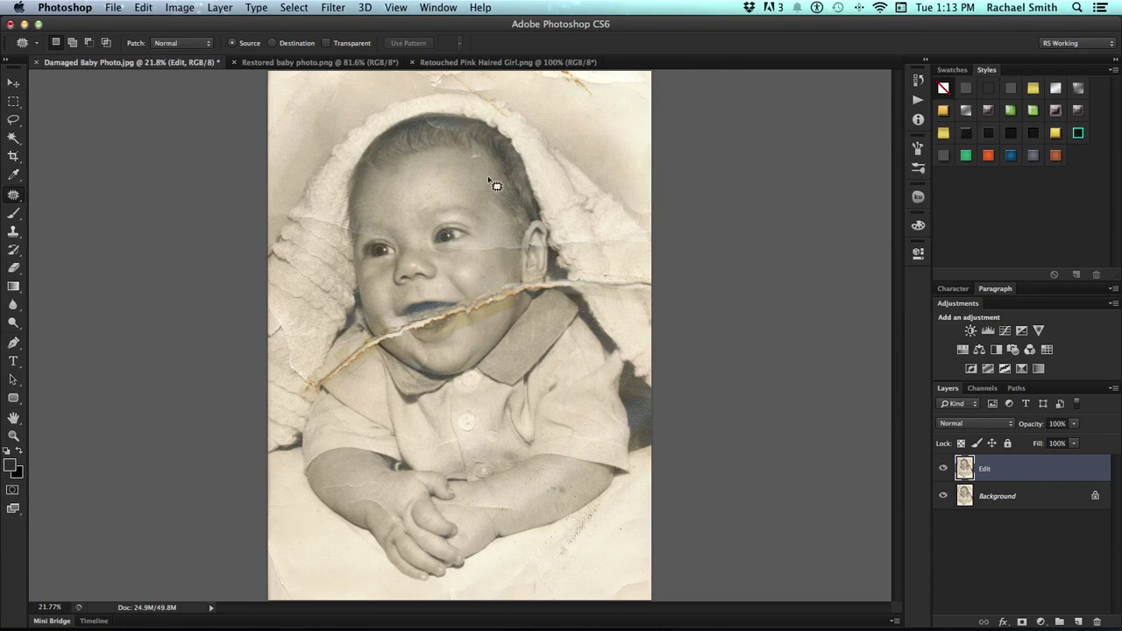
key(z)
click(455, 241)
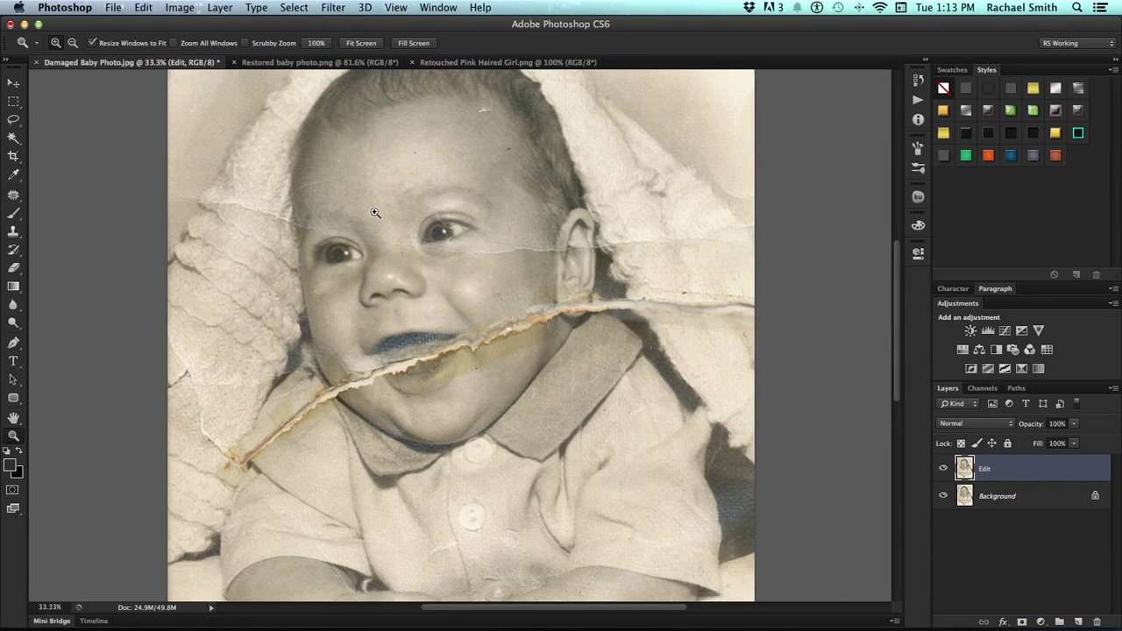
click(377, 213)
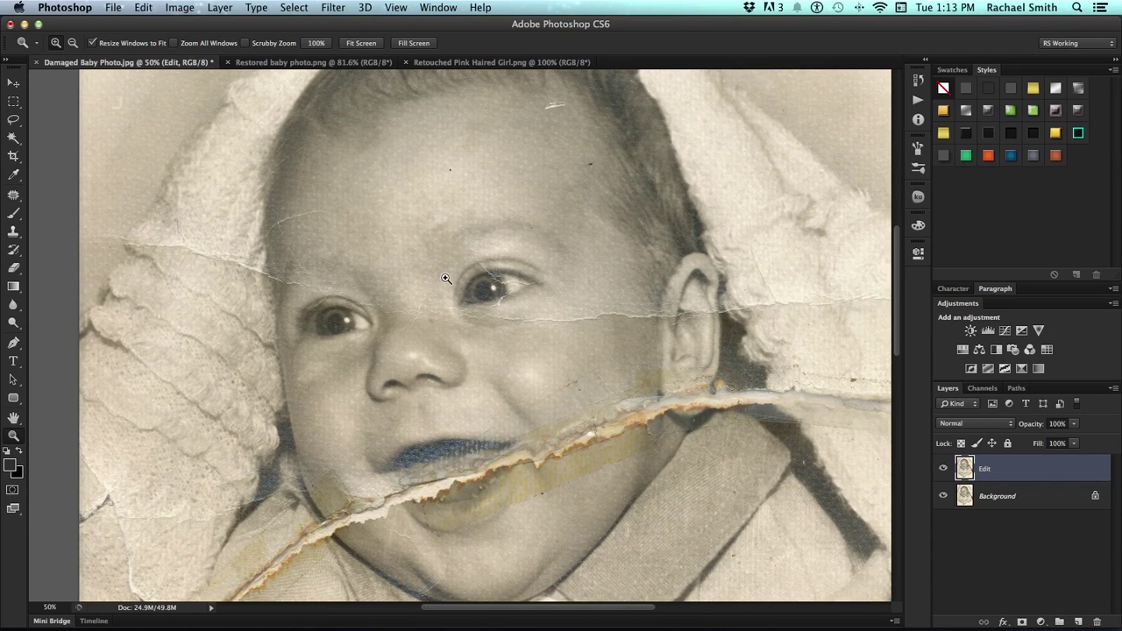
key(j)
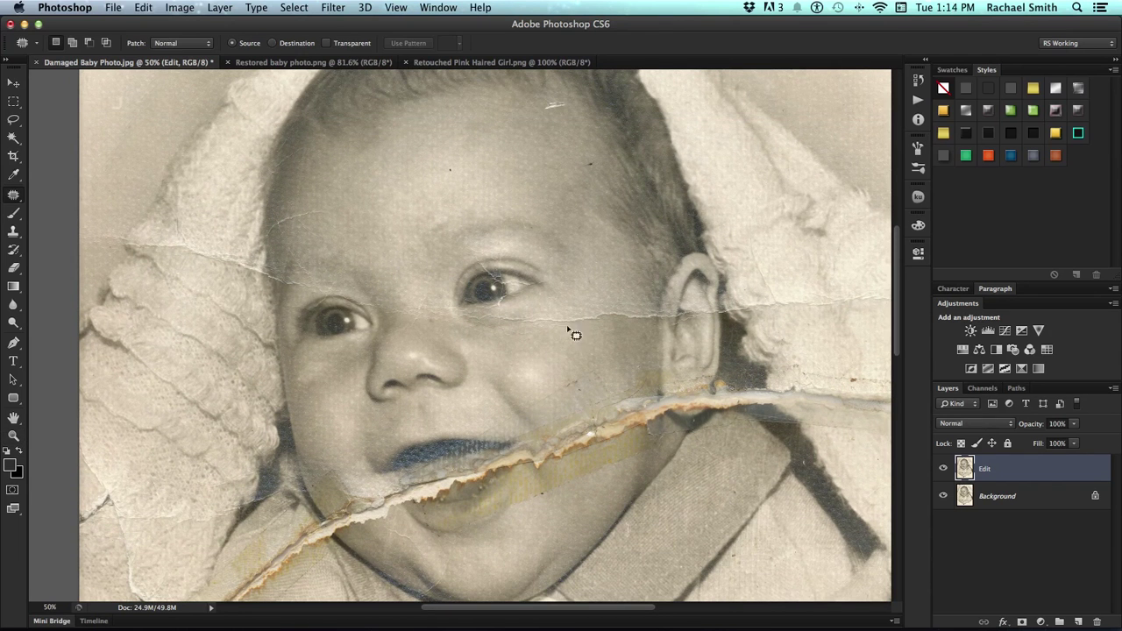
mouse_move(602, 297)
mouse_down()
mouse_move(540, 307)
mouse_move(530, 322)
mouse_move(554, 336)
mouse_move(645, 327)
mouse_move(631, 298)
mouse_move(591, 333)
mouse_move(591, 370)
mouse_up()
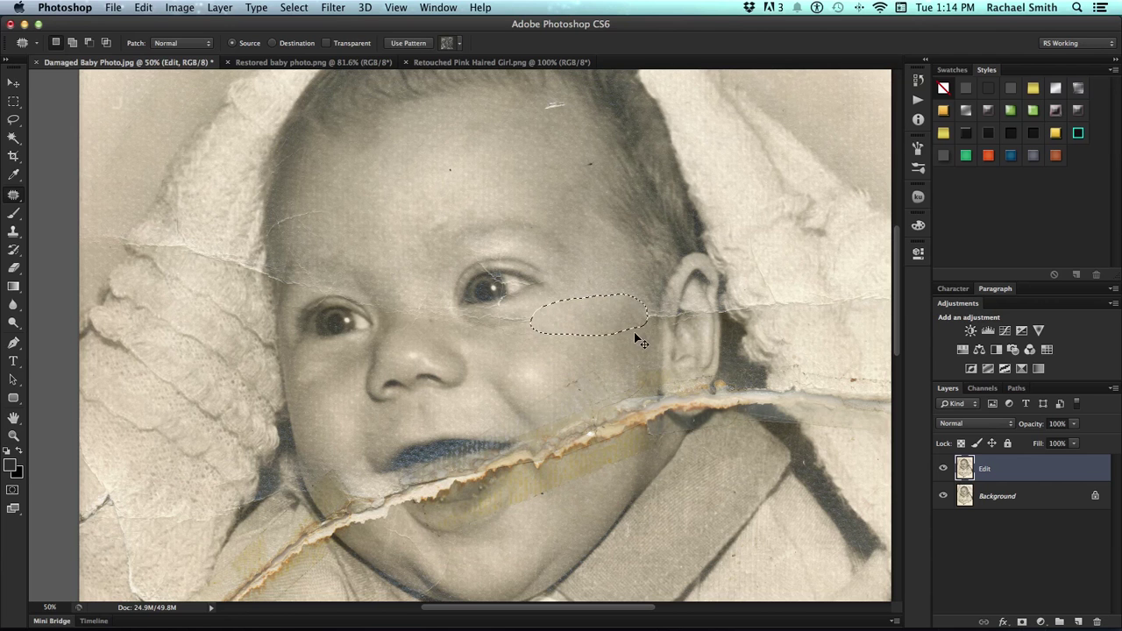
key(super+d)
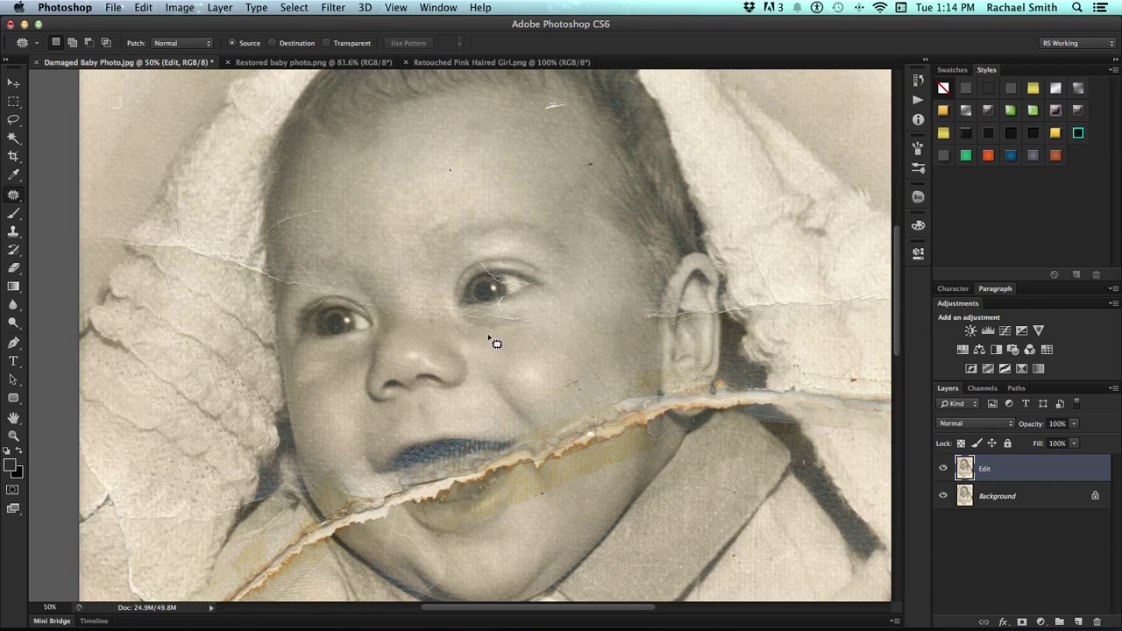
Patch the scratch in the hair and the mark below it with hair texture
drag(517, 358, 552, 440)
drag(254, 254, 259, 365)
drag(531, 228, 482, 230)
mouse_move(534, 257)
mouse_down()
mouse_move(544, 232)
mouse_move(531, 227)
mouse_up()
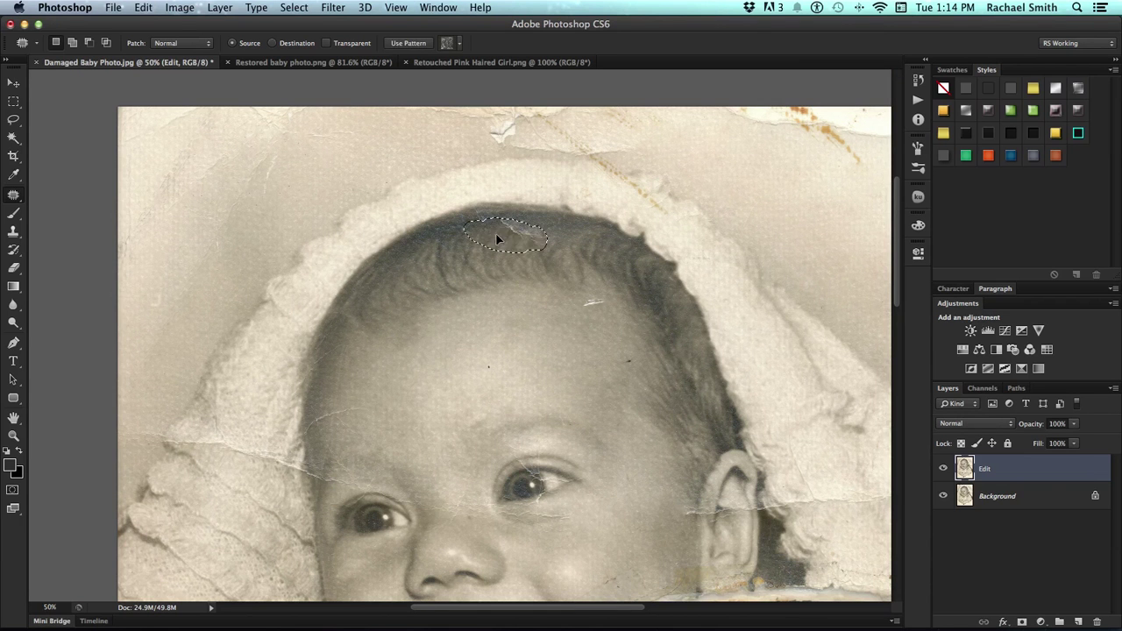
drag(483, 253, 501, 250)
key(super+d)
Patch the tiny hairline blemish and the forehead scratch with clean skin
drag(485, 233, 496, 222)
key(super+d)
mouse_move(611, 313)
mouse_down()
mouse_move(576, 310)
mouse_move(621, 313)
mouse_move(616, 336)
mouse_up()
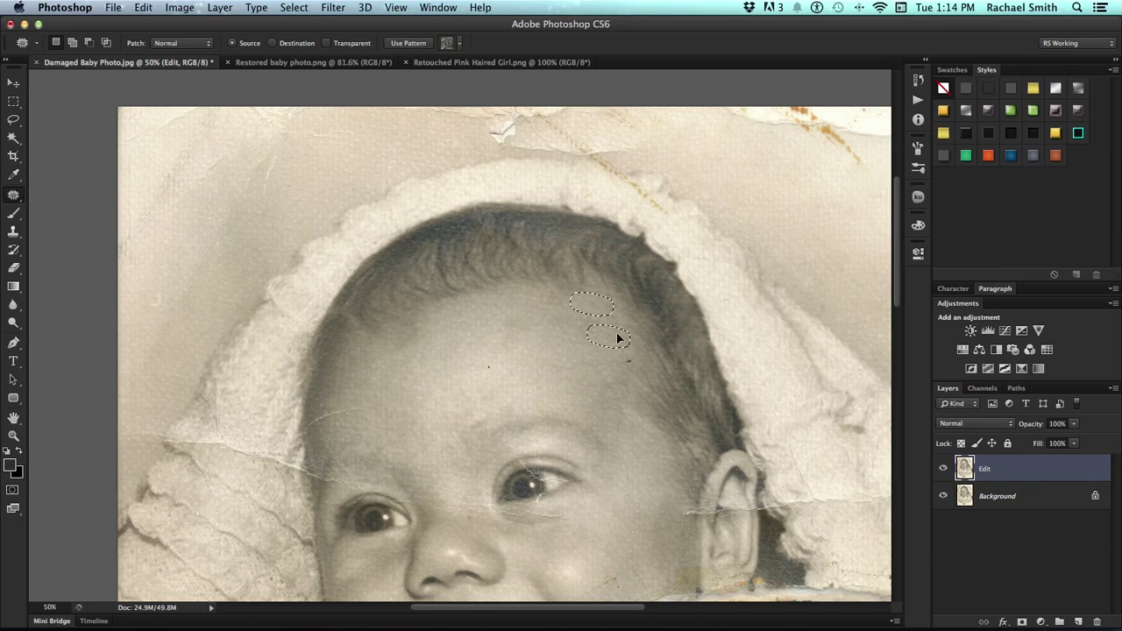
key(super+d)
scroll(509, 243, down, 5)
drag(471, 240, 647, 214)
Zoom to 66.7% on the left face and try, then discard, a Lasso outline
key(z)
click(478, 304)
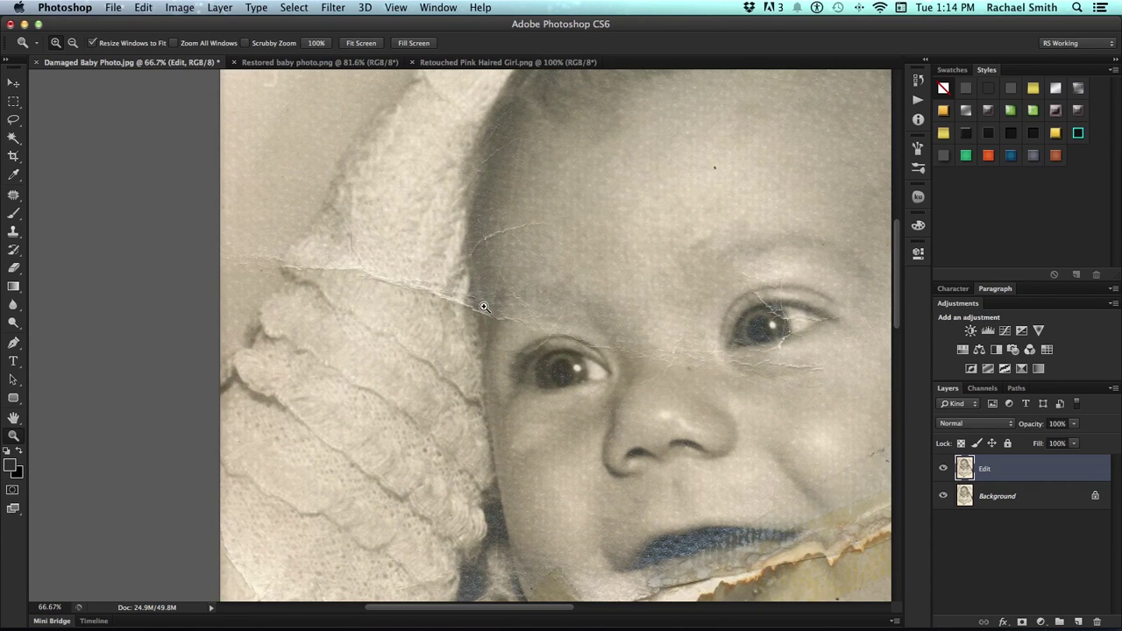
key(l)
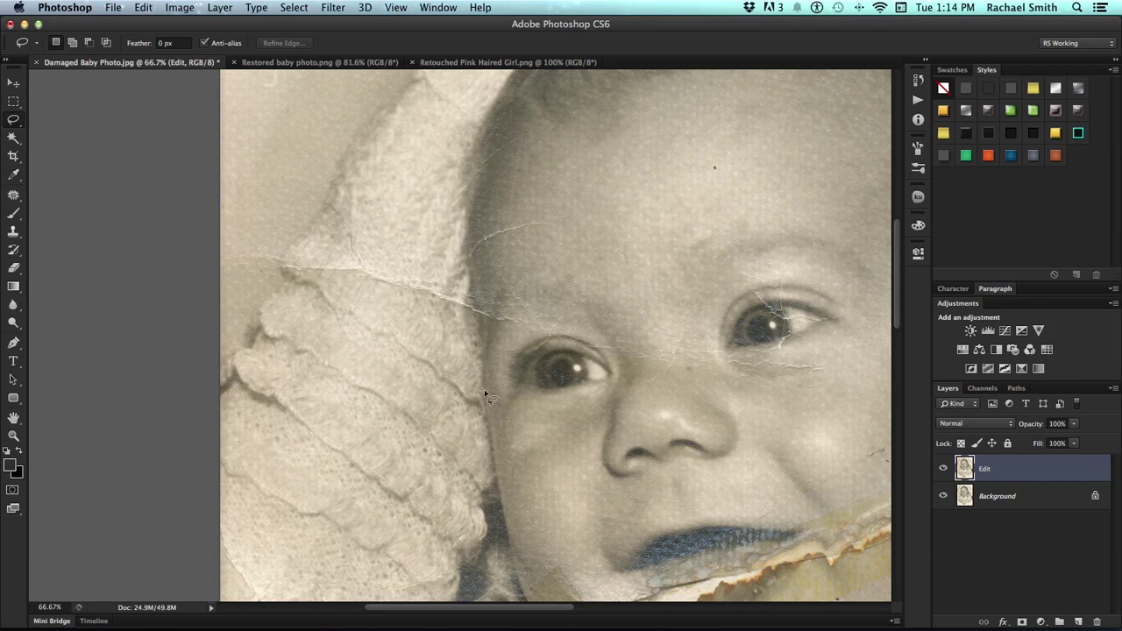
drag(474, 285, 437, 288)
mouse_move(464, 328)
mouse_down()
mouse_move(502, 333)
mouse_move(512, 308)
mouse_move(493, 296)
mouse_move(493, 311)
mouse_up()
click(484, 317)
Patch the crack where the hood meets the temple beside the left eye
key(j)
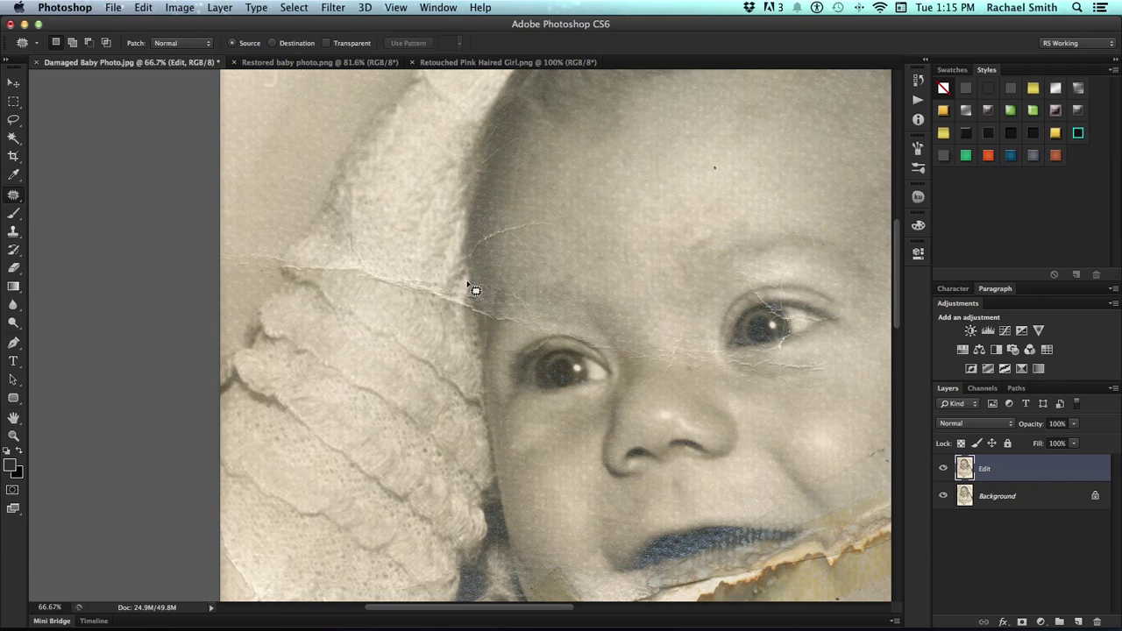
mouse_move(471, 289)
mouse_down()
mouse_move(437, 279)
mouse_move(432, 313)
mouse_move(514, 334)
mouse_move(521, 324)
mouse_move(500, 306)
mouse_move(493, 259)
mouse_up()
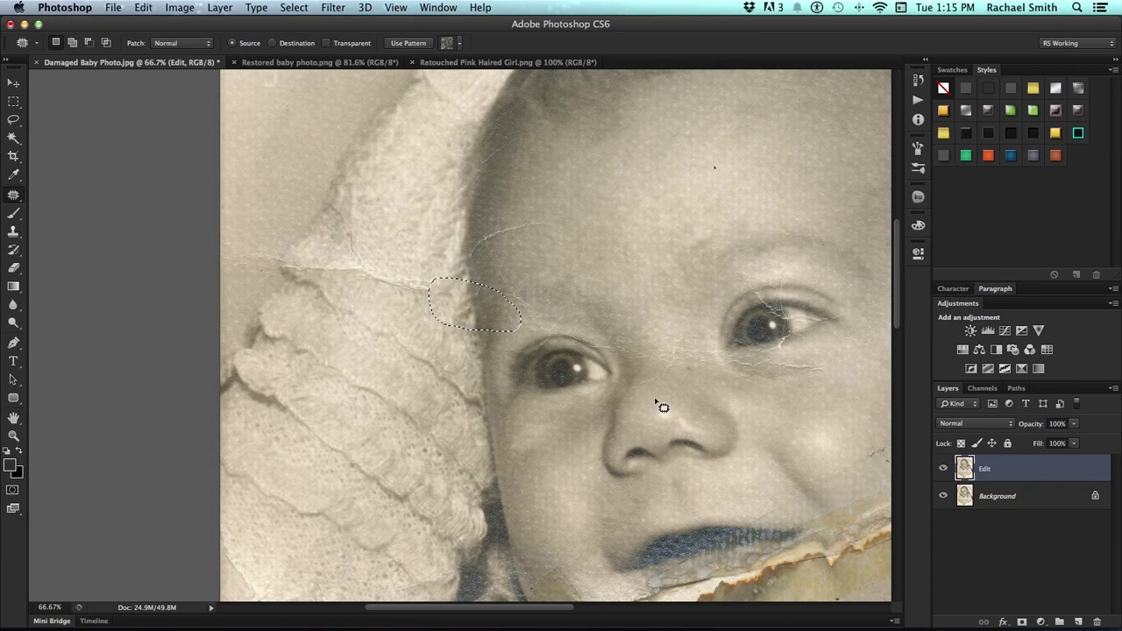
key(ctrl+d)
drag(482, 359, 371, 351)
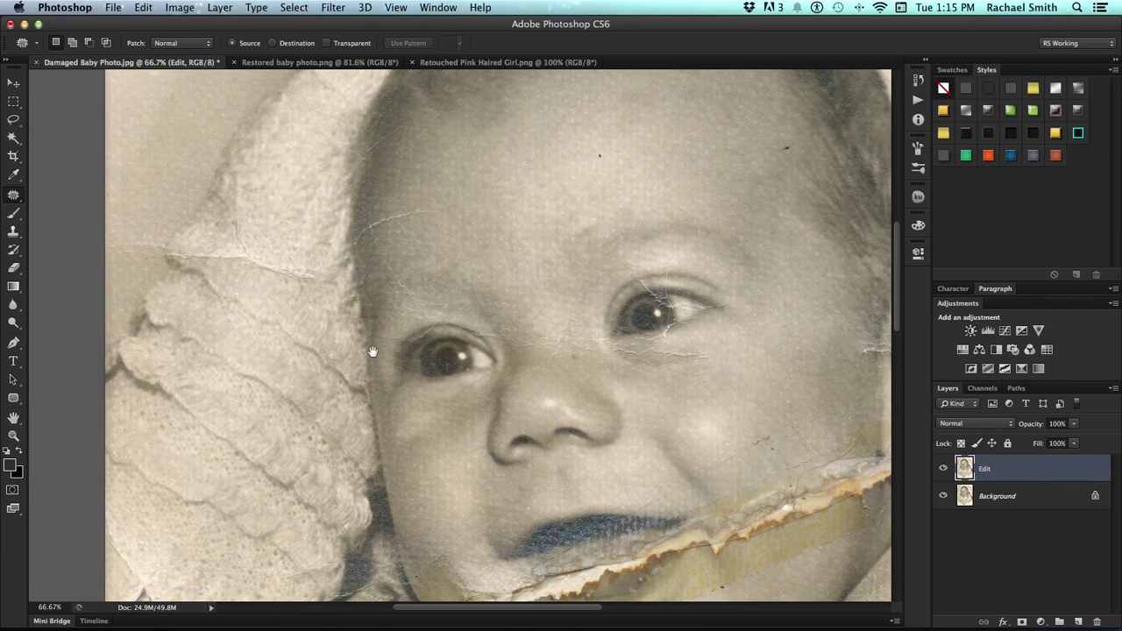
drag(390, 310, 363, 348)
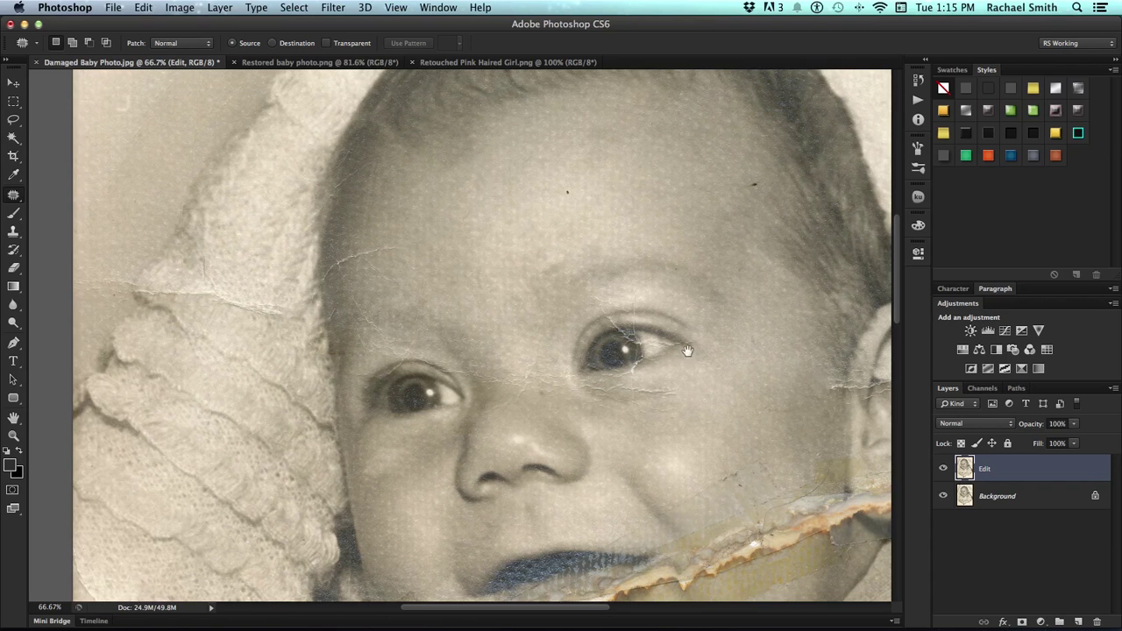
drag(687, 350, 503, 307)
Zoom to 100% on the ear and patch the crack crossing it
key(z)
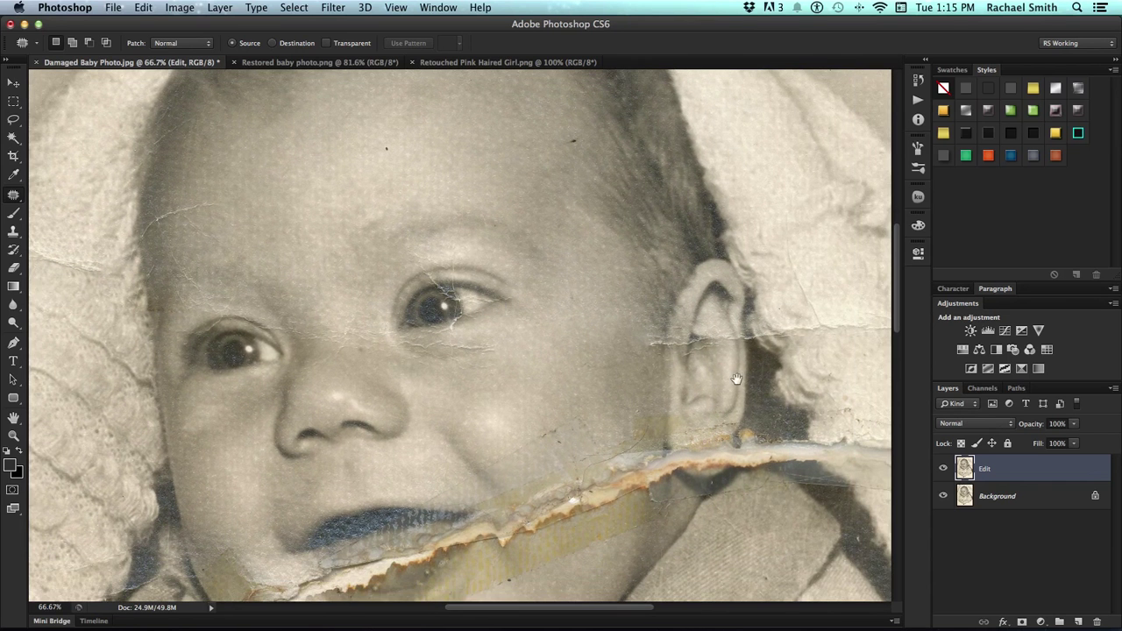
click(687, 348)
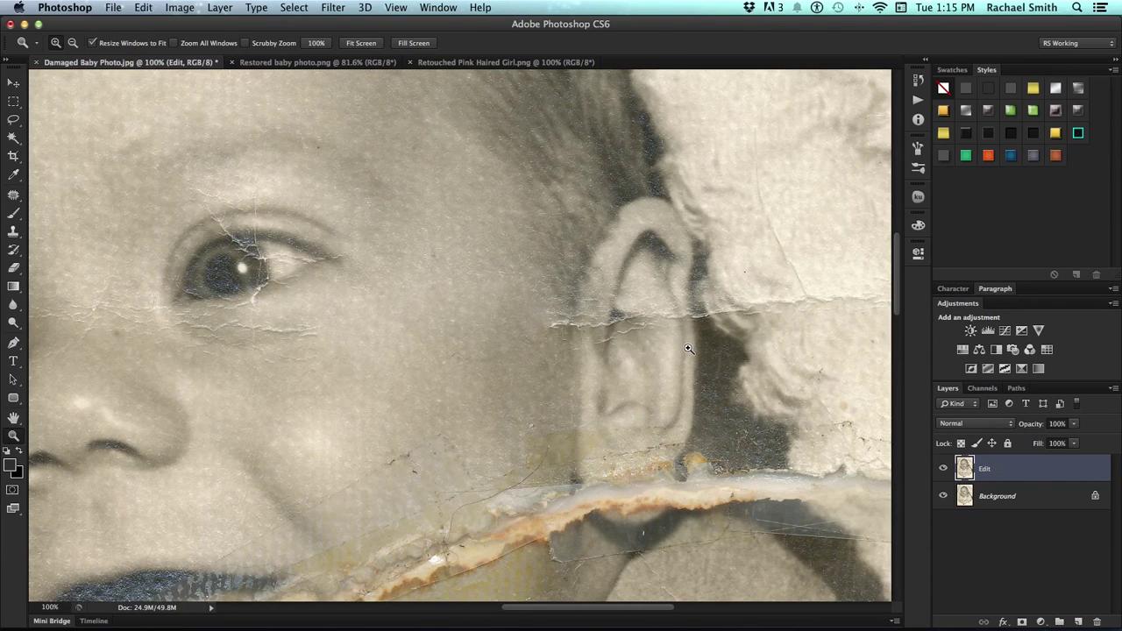
key(l)
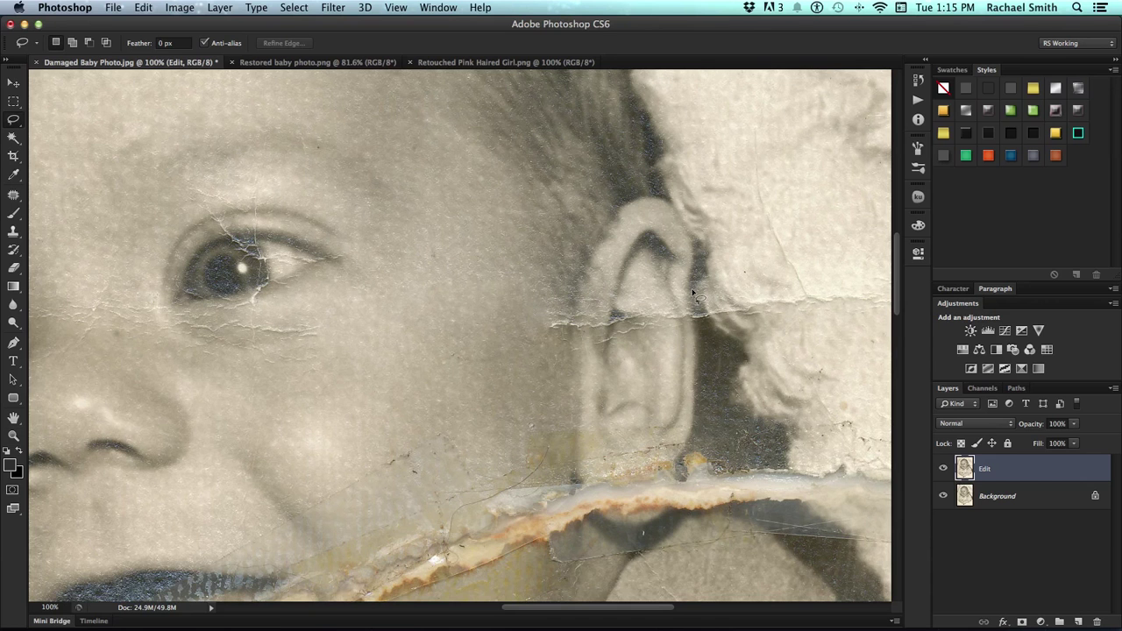
mouse_move(659, 299)
mouse_down()
mouse_move(663, 332)
mouse_move(703, 335)
mouse_move(704, 306)
mouse_move(698, 334)
mouse_up()
click(701, 335)
key(j)
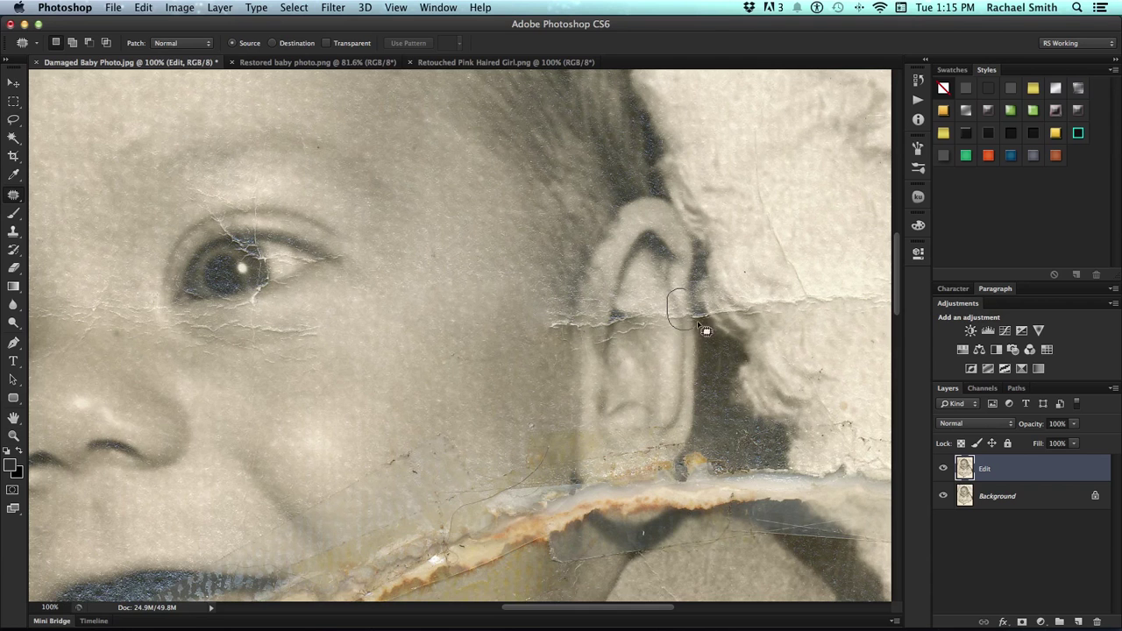
drag(706, 330, 688, 292)
click(719, 321)
Zoom out to 33.3% and reposition the whole portrait for review
drag(677, 299, 701, 286)
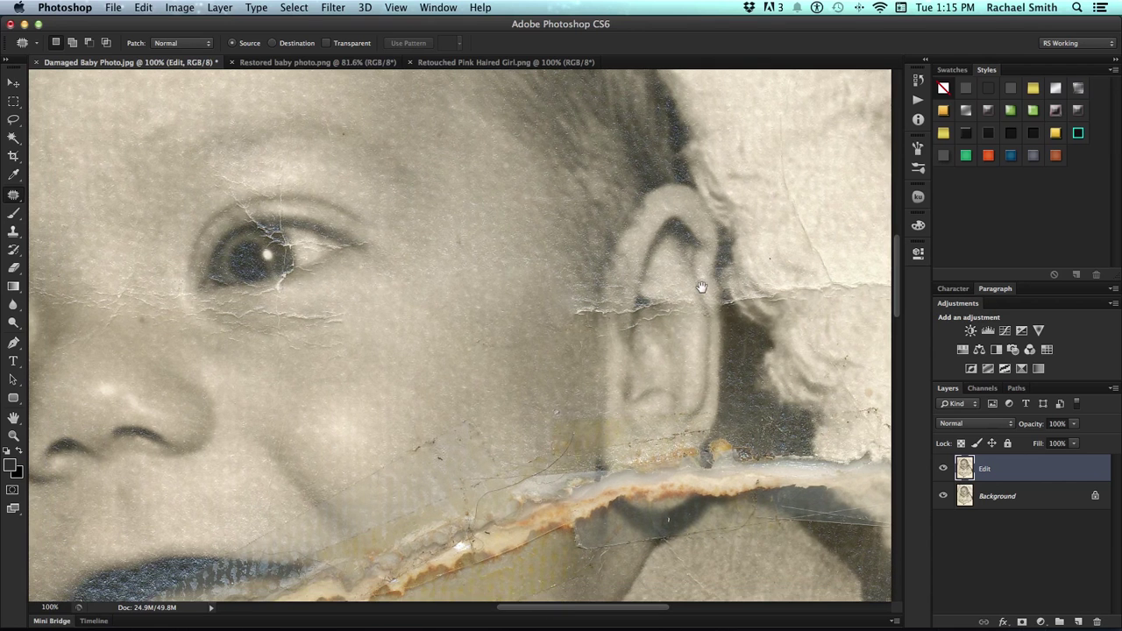
key(z)
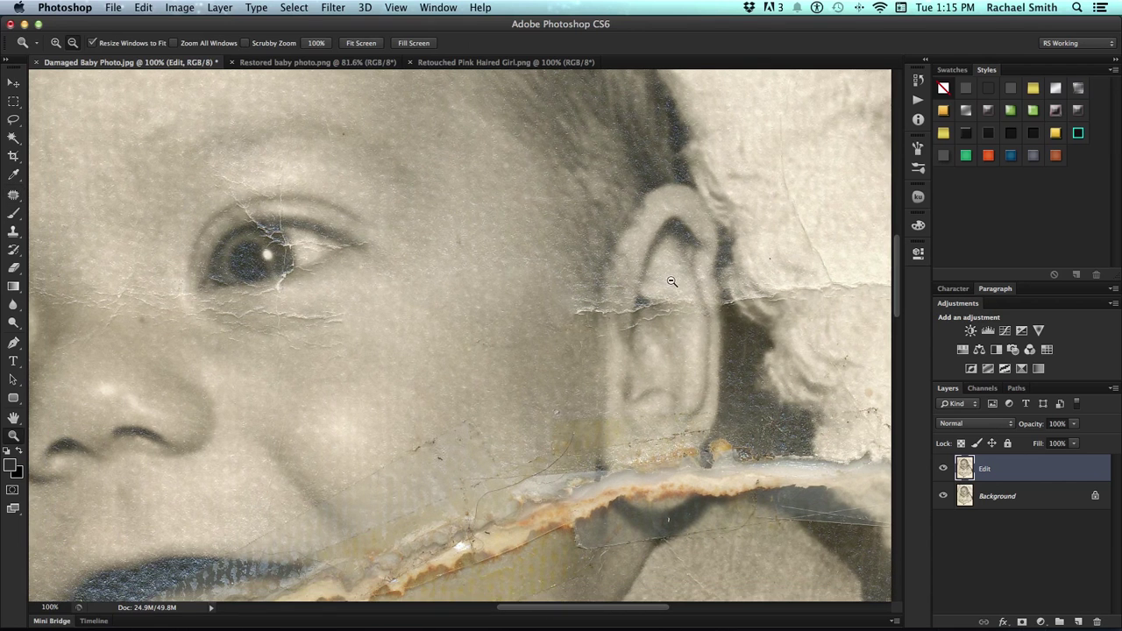
alt+click(672, 280)
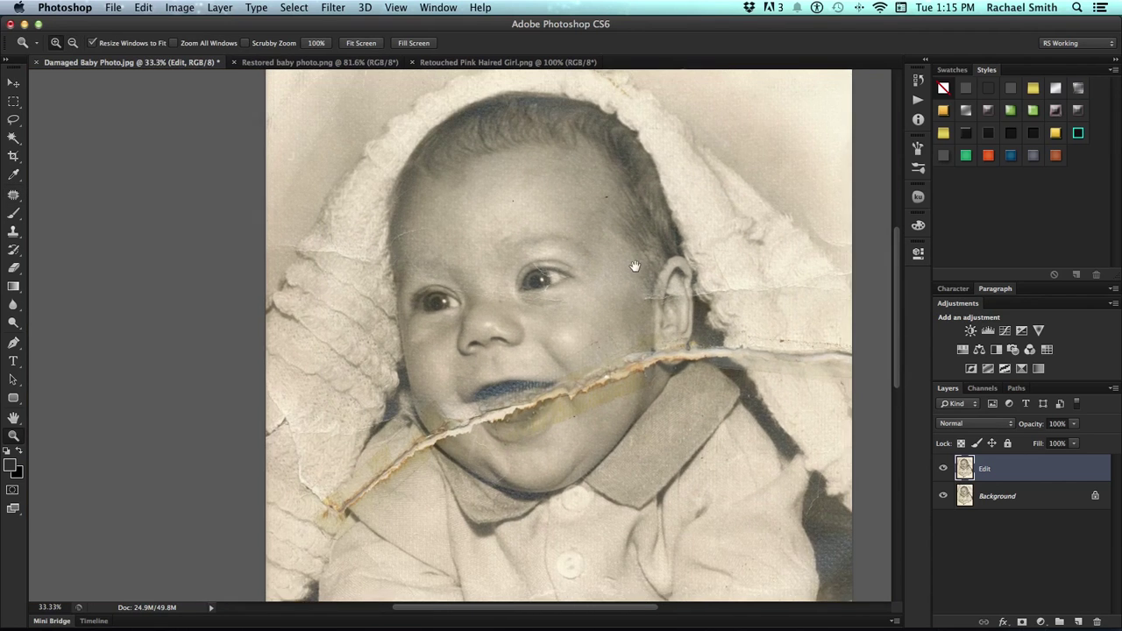
drag(634, 266, 509, 318)
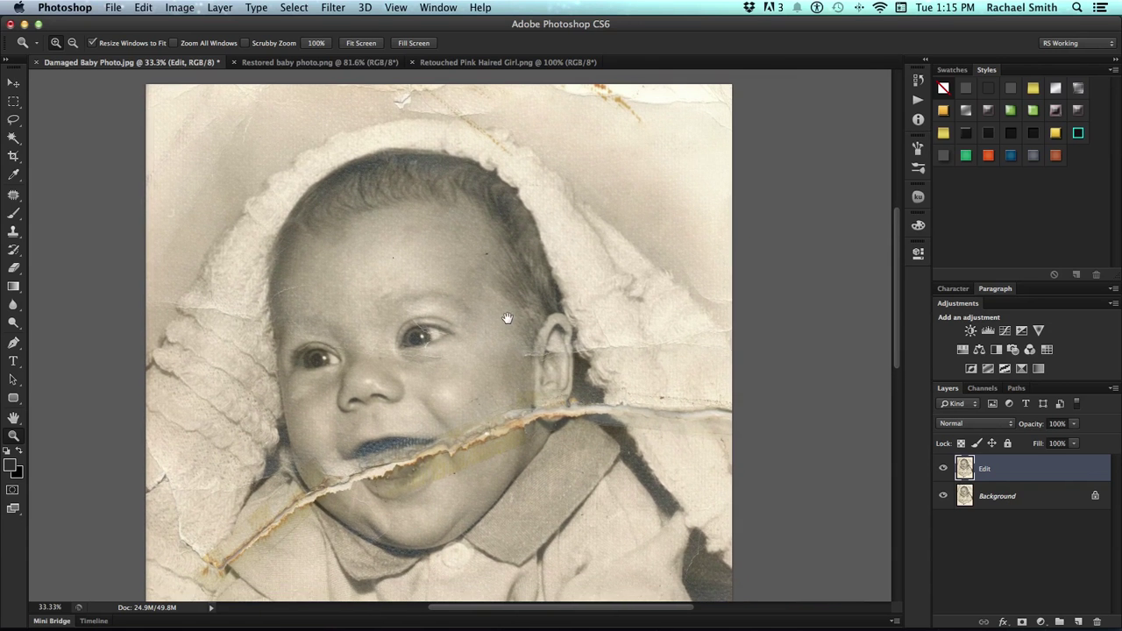
drag(600, 294, 600, 260)
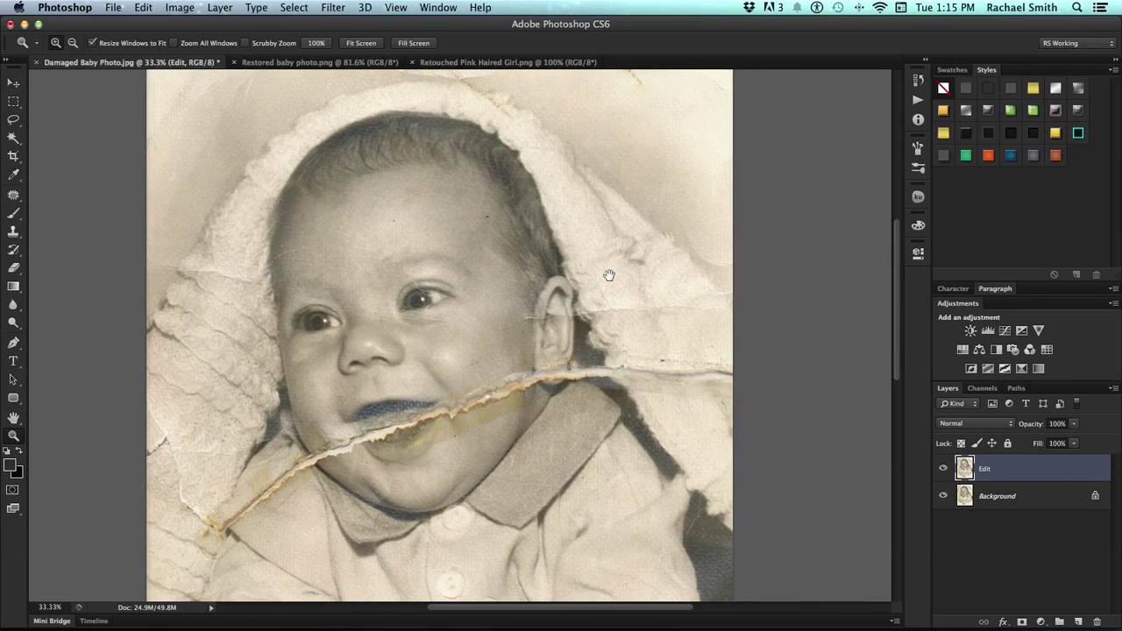